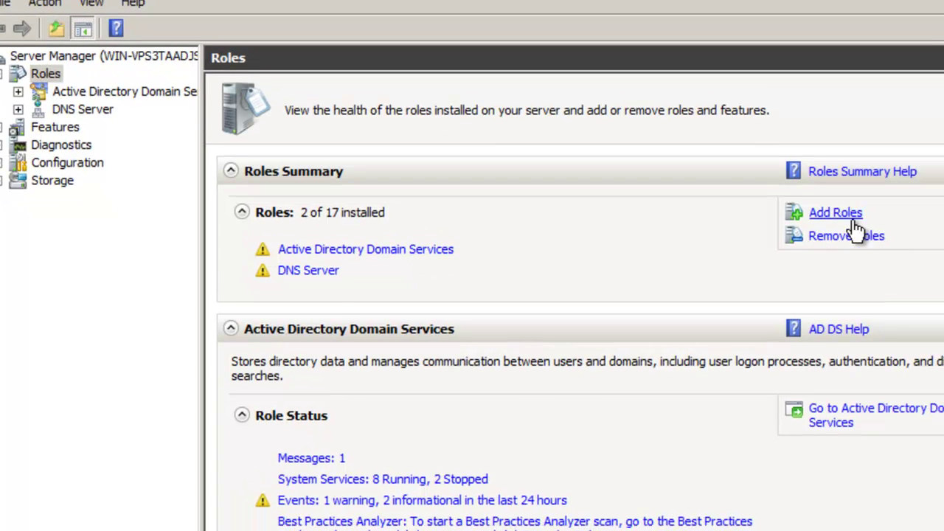
# - Start adding the DHCP Server role and keep its 192.168.1.1 network connection binding
pyautogui.click(854, 222)
pyautogui.click(657, 502)
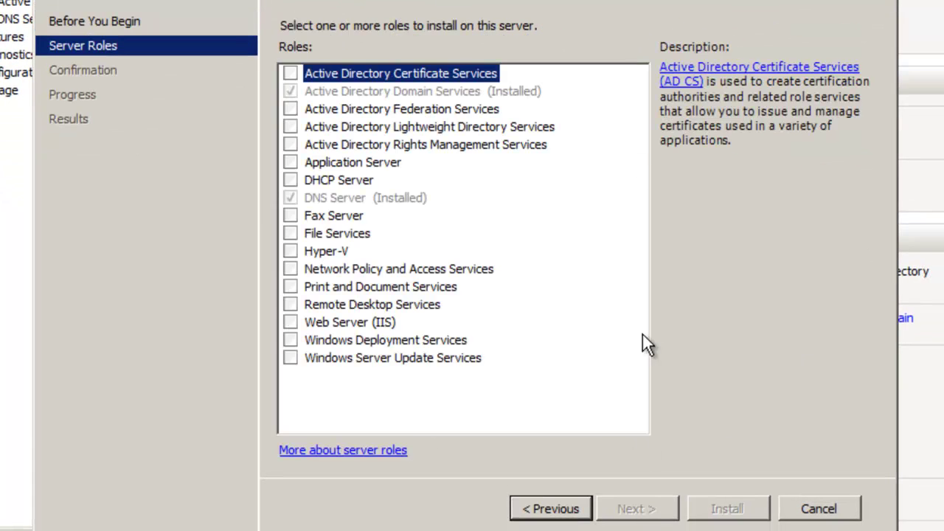
pyautogui.click(295, 179)
pyautogui.click(619, 508)
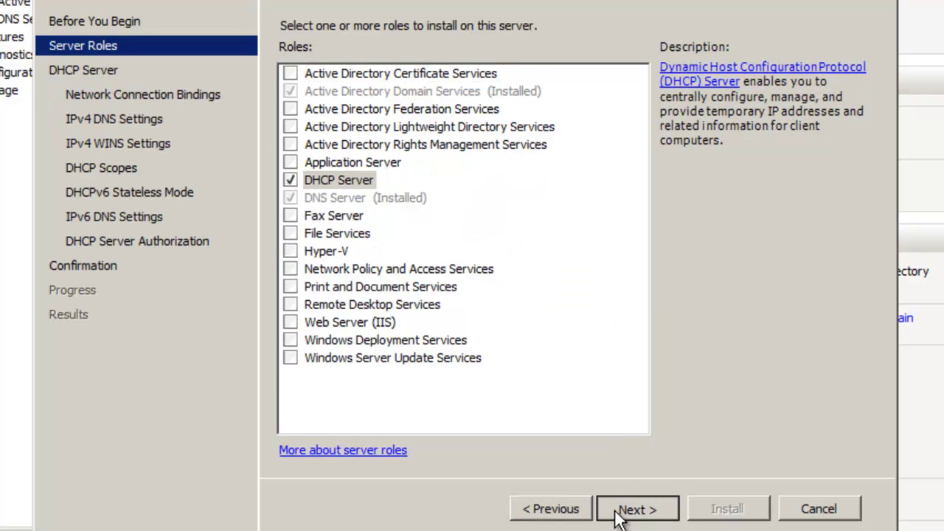
pyautogui.click(632, 510)
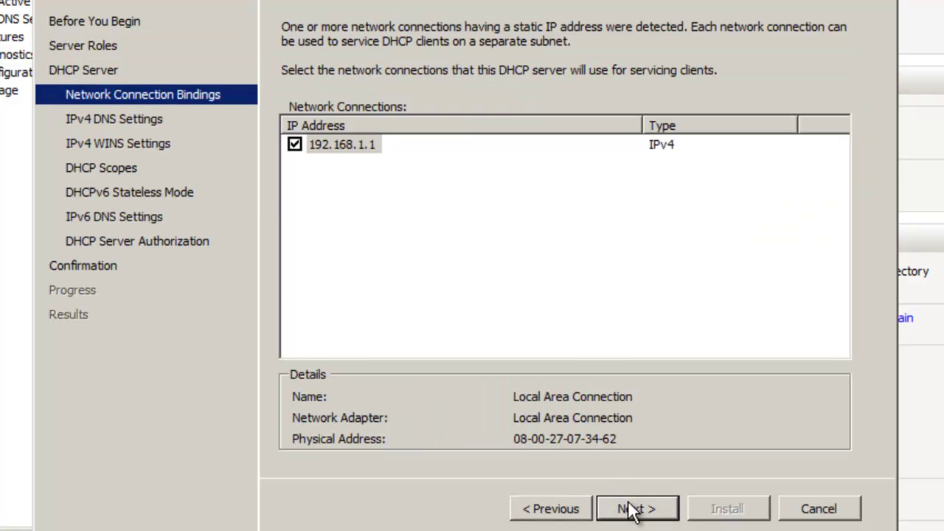
pyautogui.click(627, 509)
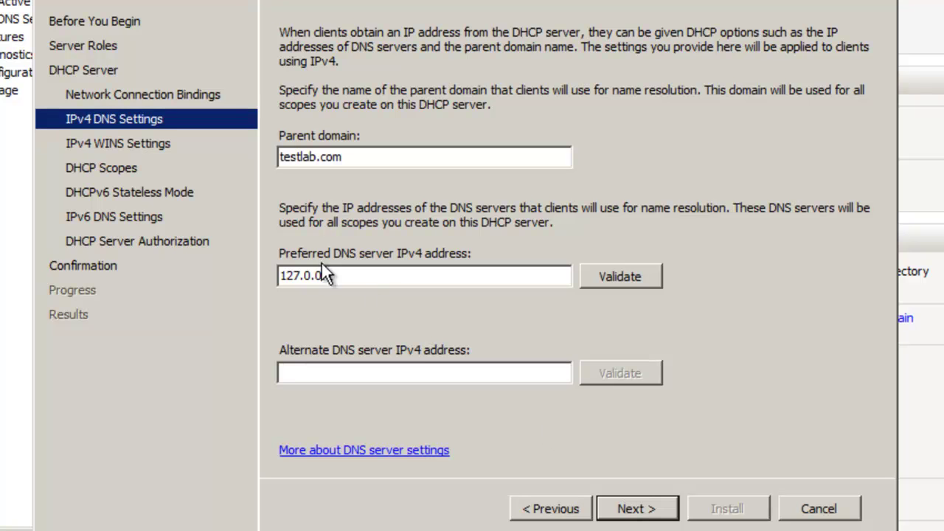
# - Replace the preferred DNS server 127.0.0.1 with 192.168.1.1
pyautogui.moveTo(331, 275); pyautogui.dragTo(37, 219)
pyautogui.write('192')
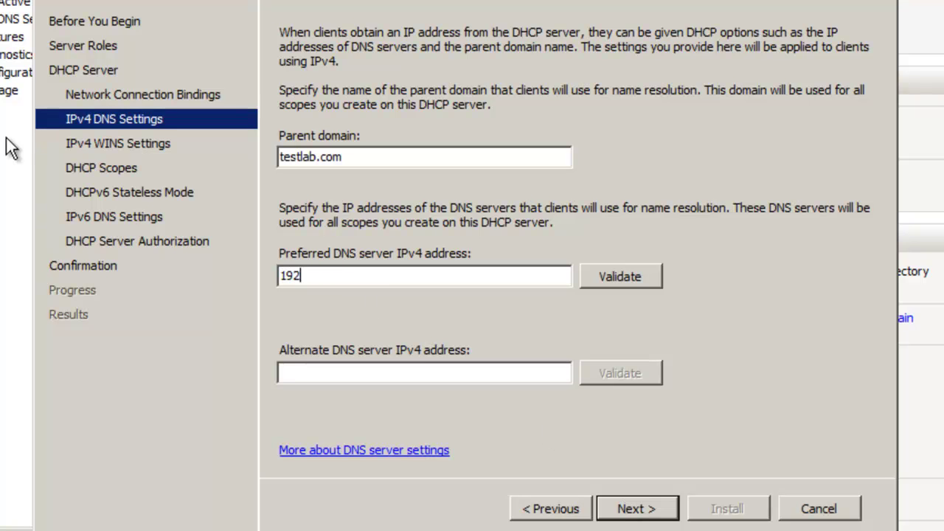
pyautogui.write('.168.1.1')
pyautogui.click(658, 506)
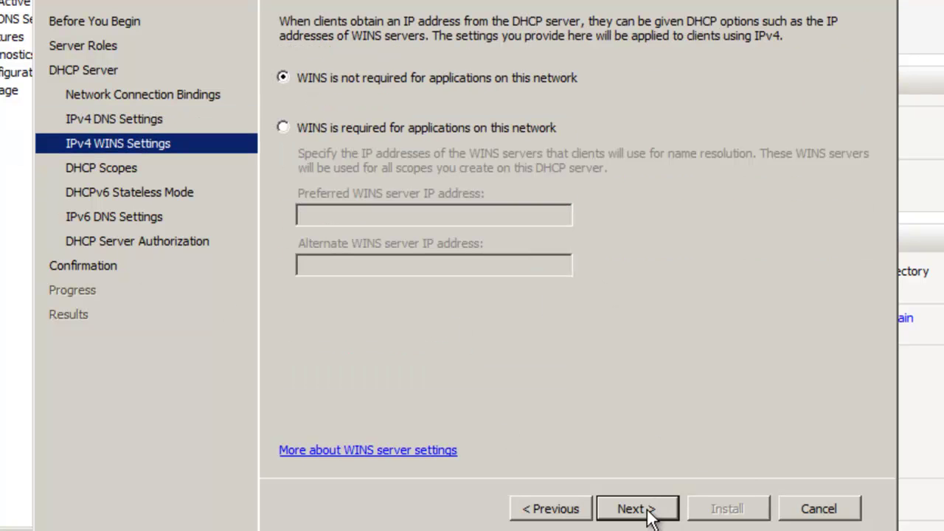
# - Leave WINS off and add scope 192.168.1.0network, range 192.168.1.50–192.168.1.200, mask 255.255.255.0, gateway 192.168.1.1
pyautogui.click(656, 512)
pyautogui.click(803, 68)
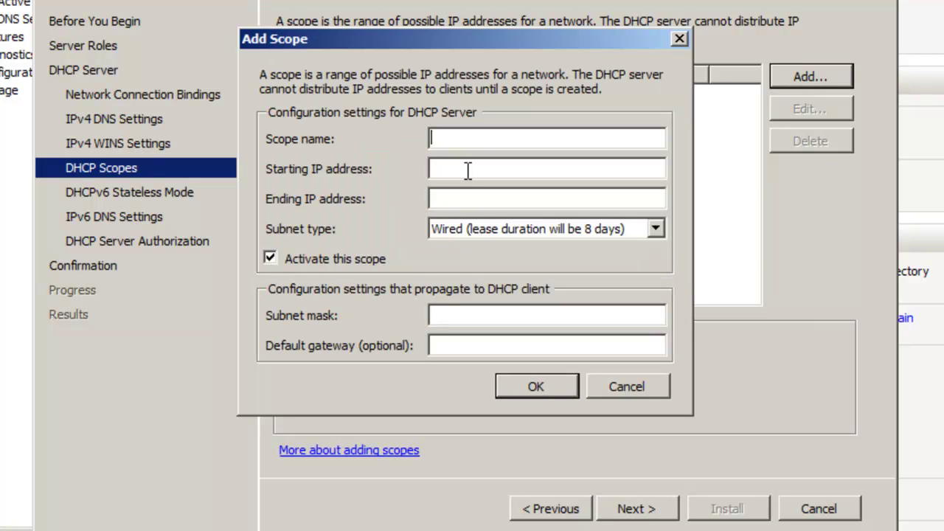
pyautogui.write('192.168.1.0network')
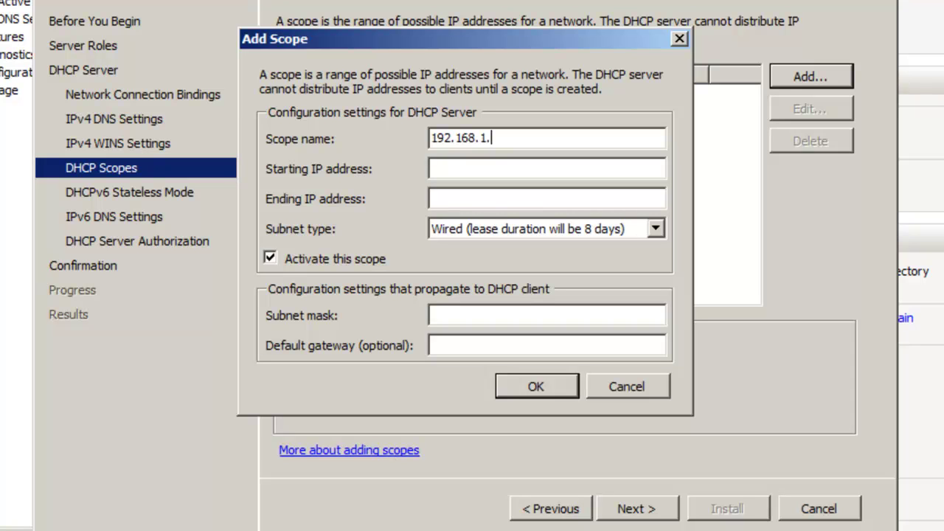
pyautogui.press('Tab')
pyautogui.write('192.168.1.')
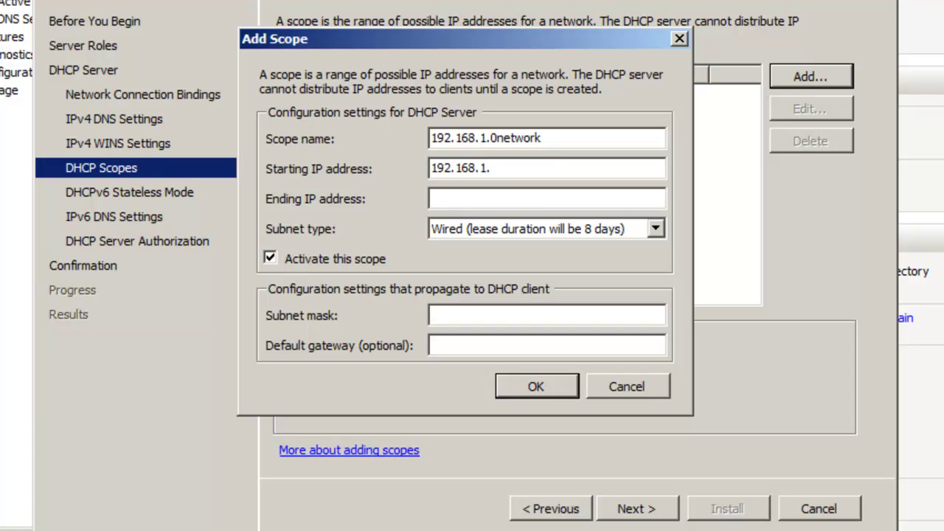
pyautogui.write('50')
pyautogui.press('Tab')
pyautogui.write('1')
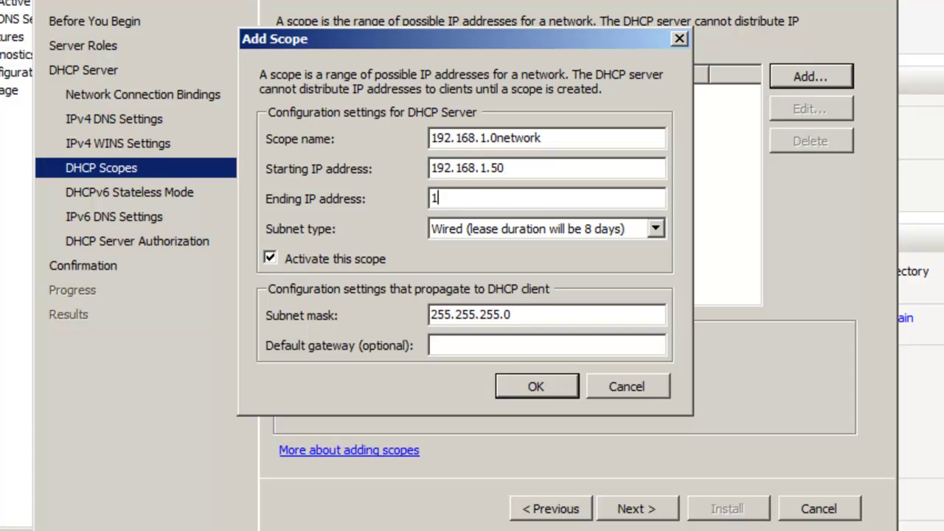
pyautogui.write('92.168')
pyautogui.press('BackSpace')
pyautogui.press('BackSpace')
pyautogui.press('BackSpace')
pyautogui.write('.168.1.200')
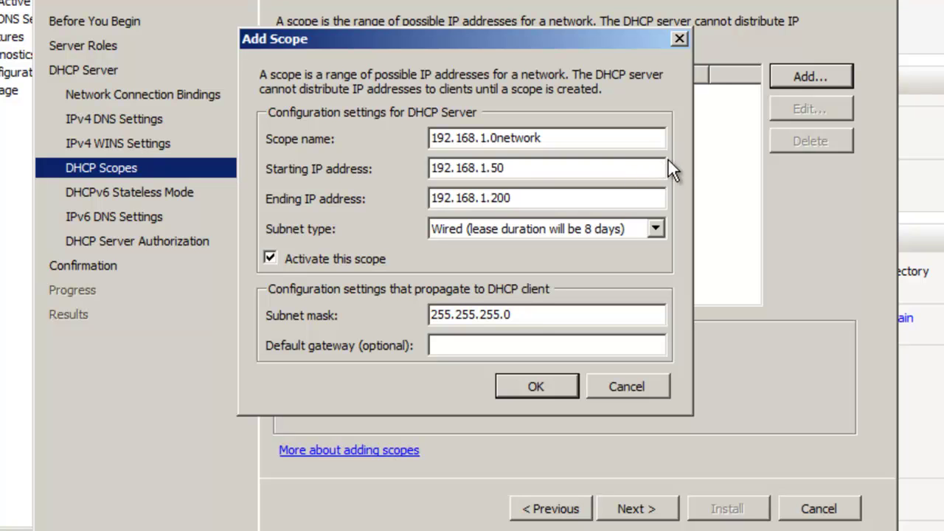
pyautogui.click(498, 345)
pyautogui.write('192.168.1.1')
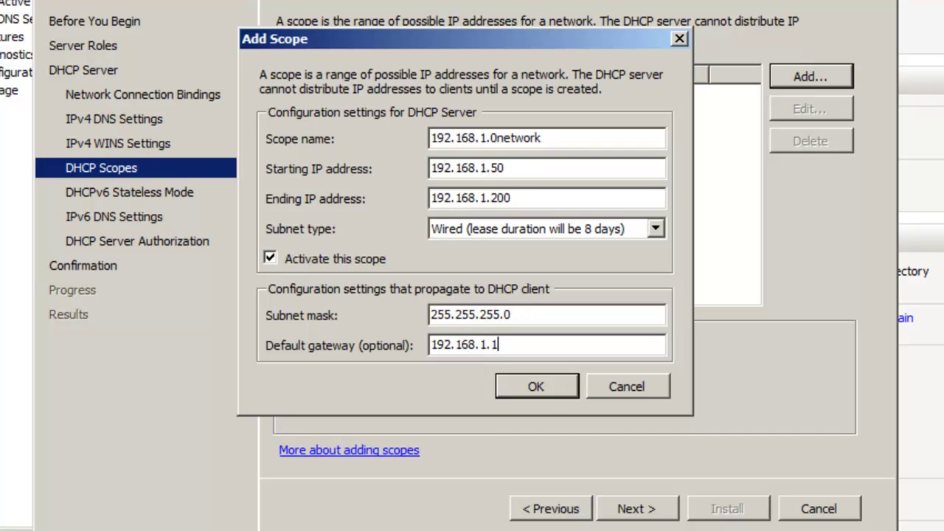
# - Save the scope, disable DHCPv6 stateless mode, keep current credentials, and install the DHCP Server role
pyautogui.click(545, 391)
pyautogui.click(656, 508)
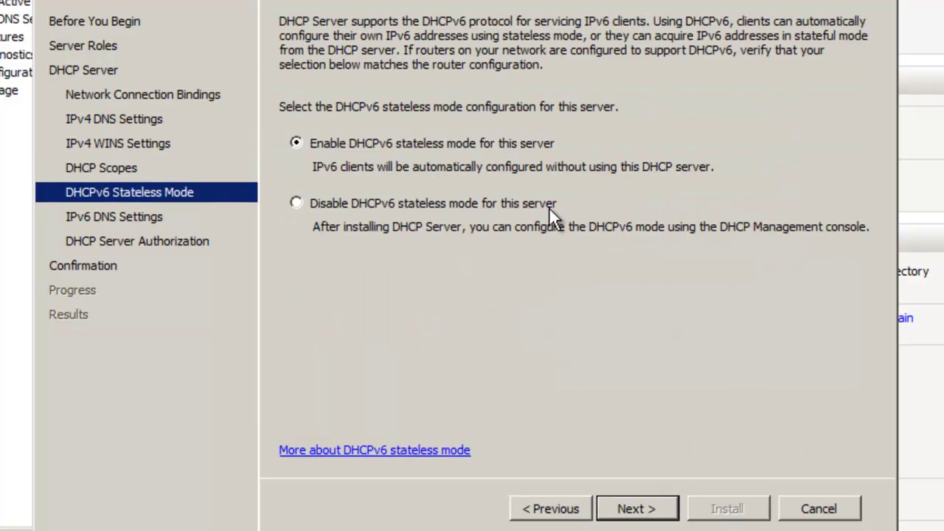
pyautogui.click(424, 205)
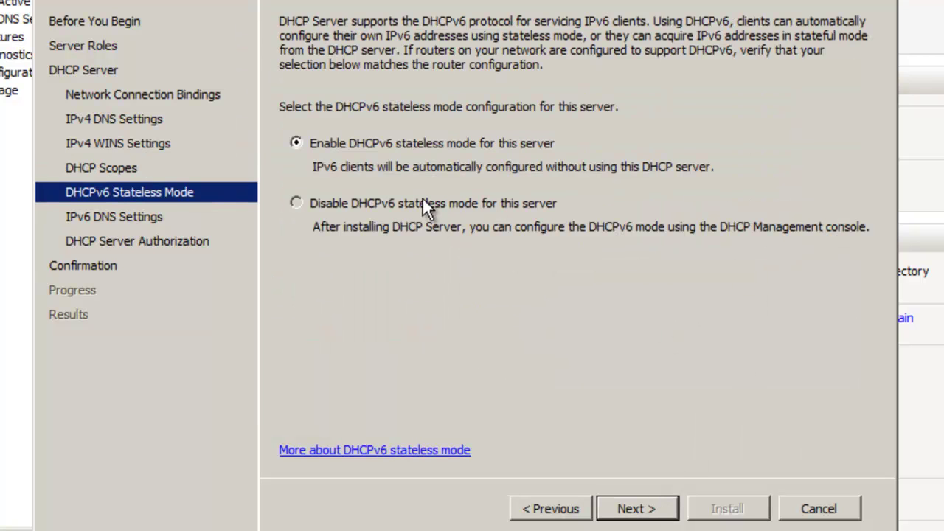
pyautogui.click(647, 510)
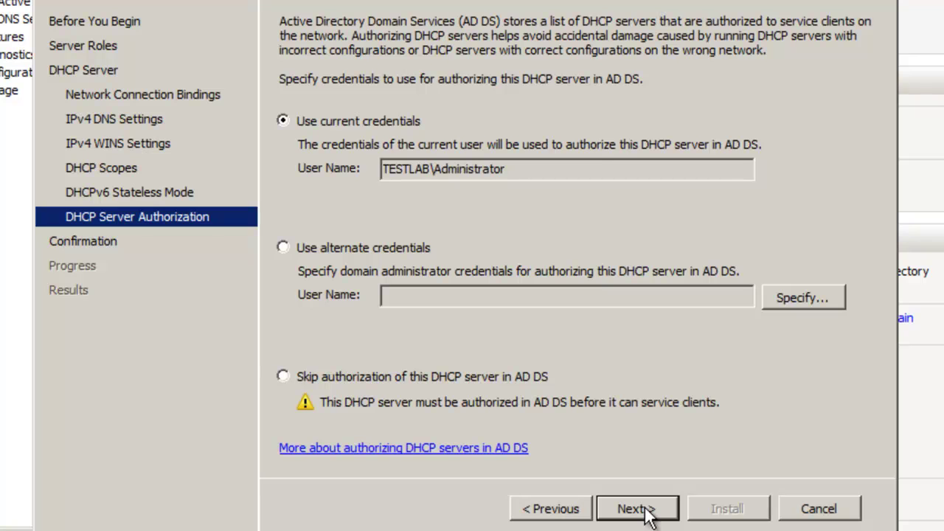
pyautogui.click(637, 509)
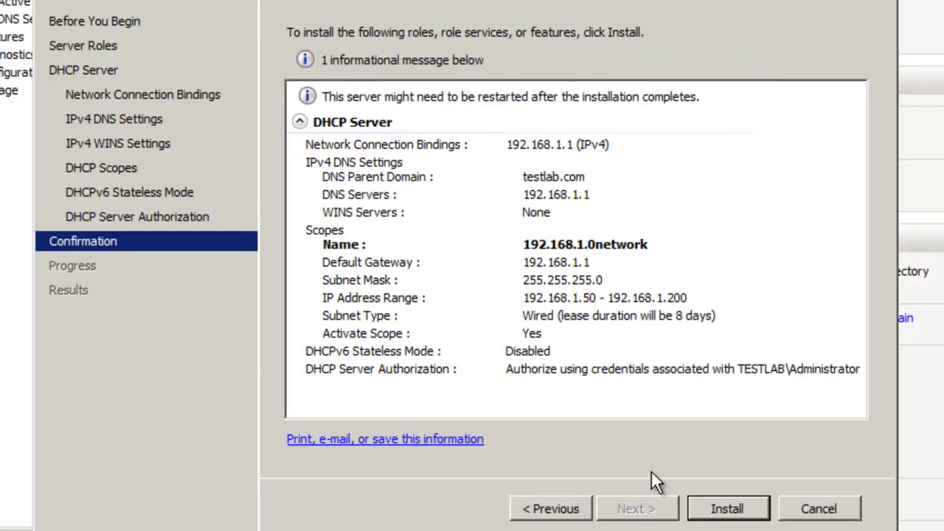
pyautogui.click(753, 510)
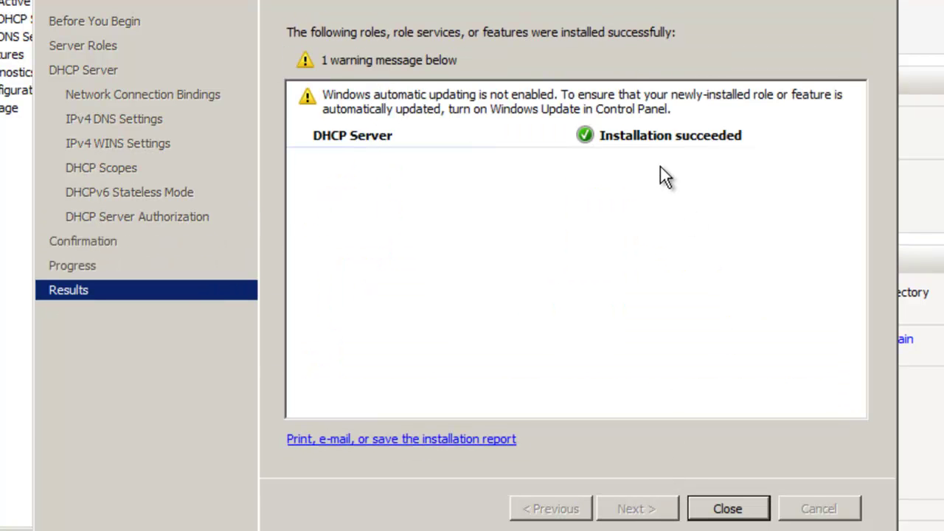
pyautogui.click(710, 513)
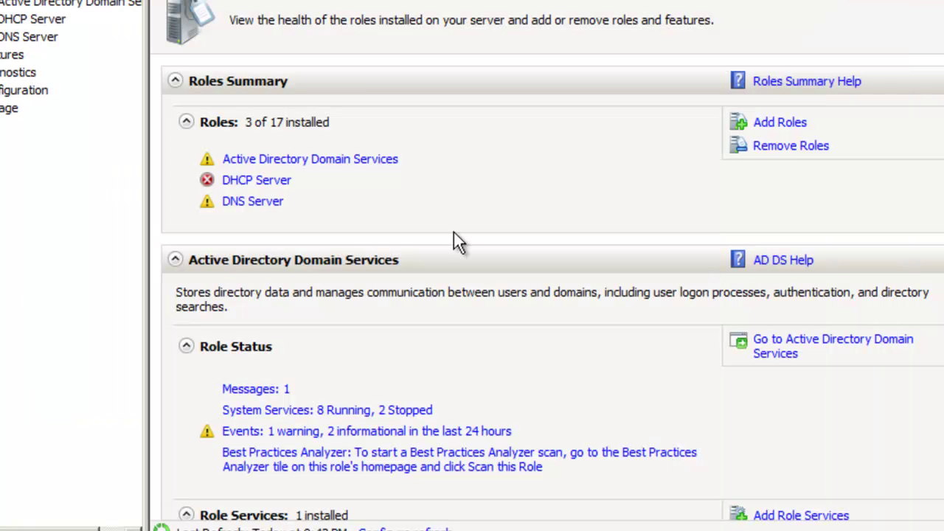
# - Install Windows Deployment Services with both Deployment Server and Transport Server role services
pyautogui.click(780, 123)
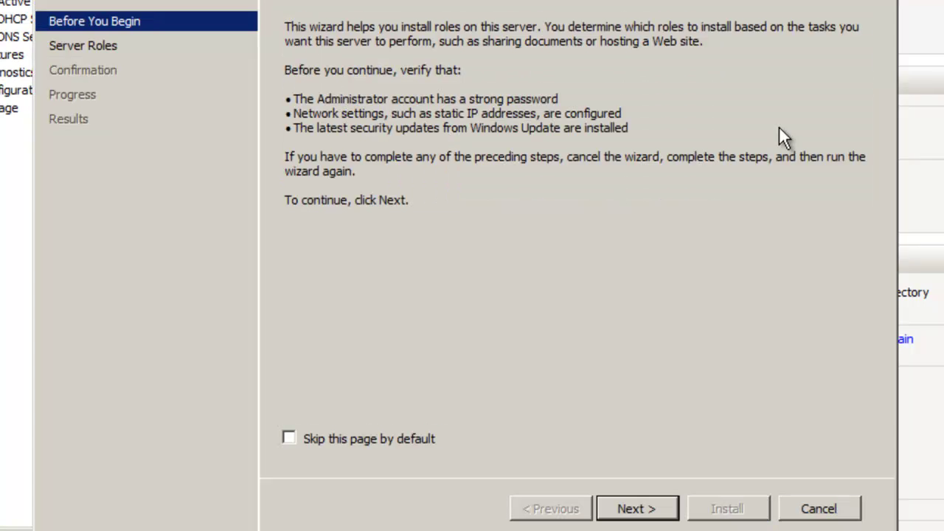
pyautogui.click(671, 508)
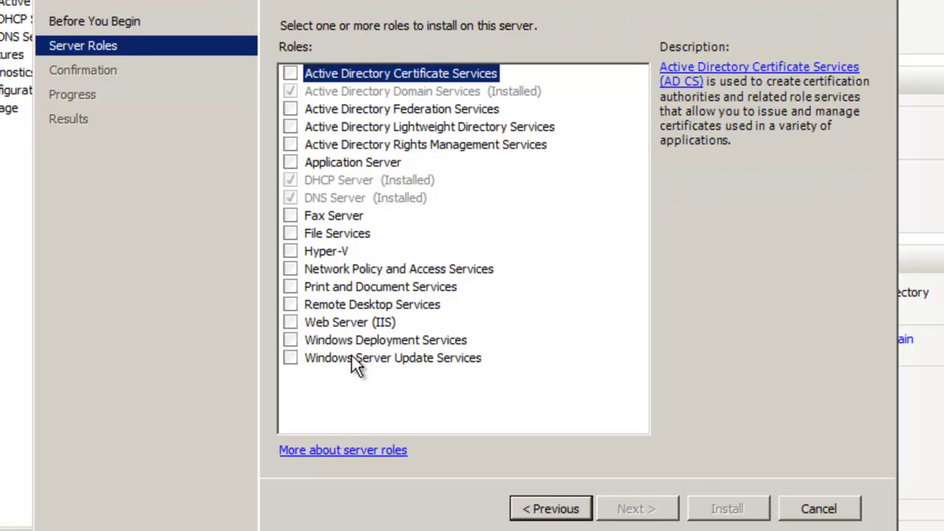
pyautogui.click(291, 341)
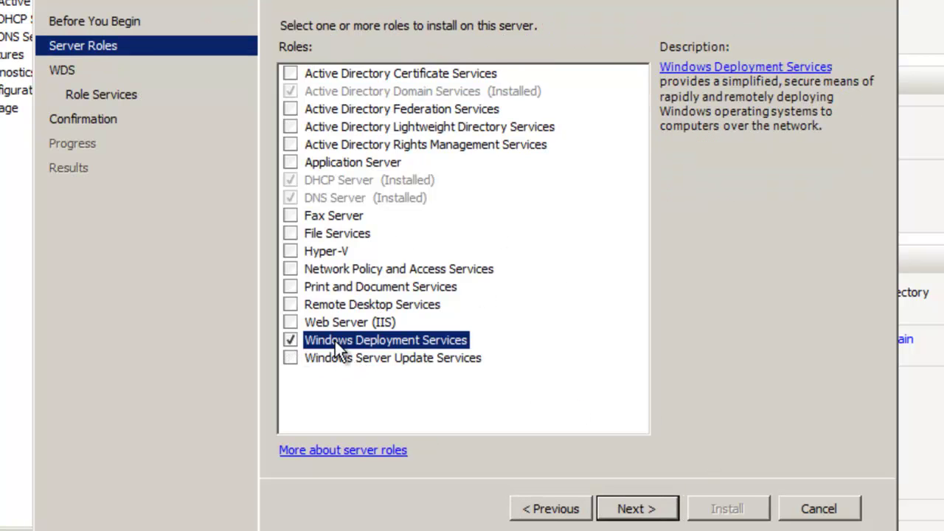
pyautogui.click(652, 509)
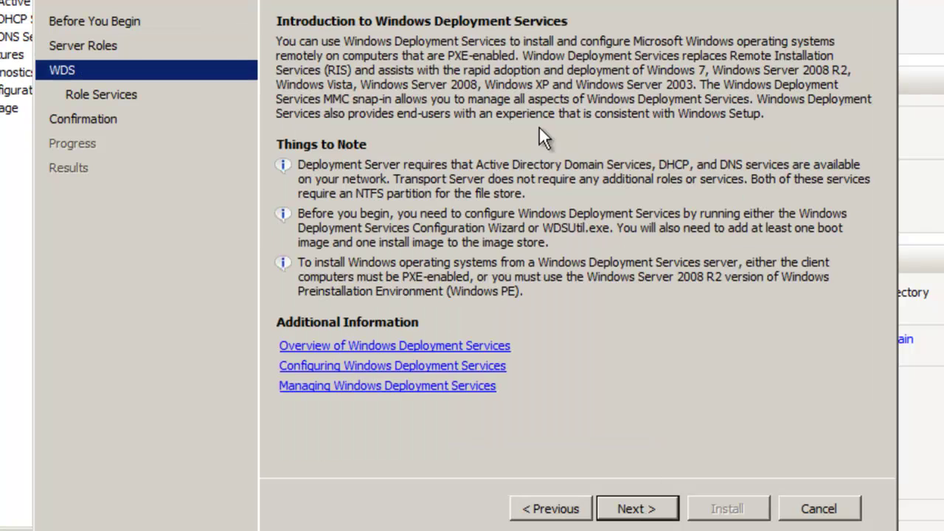
pyautogui.click(649, 509)
pyautogui.click(370, 92)
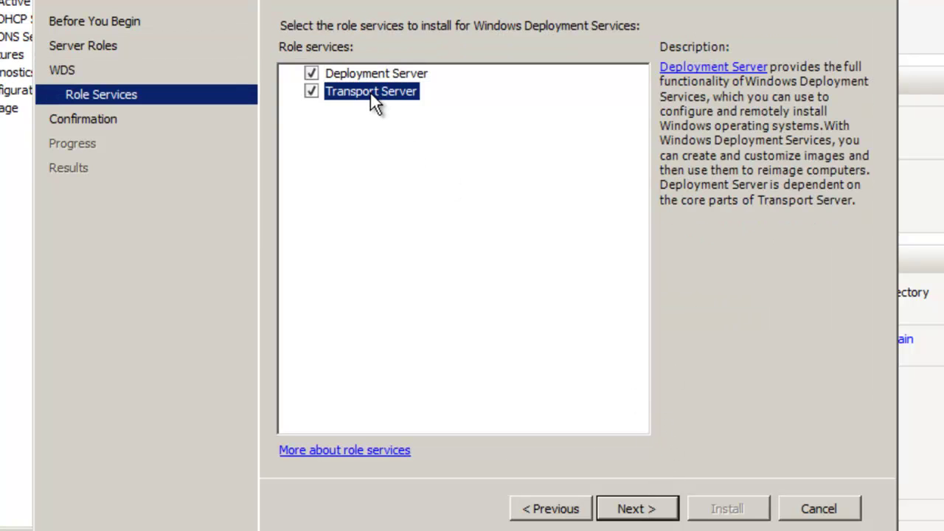
pyautogui.click(372, 73)
pyautogui.click(371, 92)
pyautogui.click(639, 517)
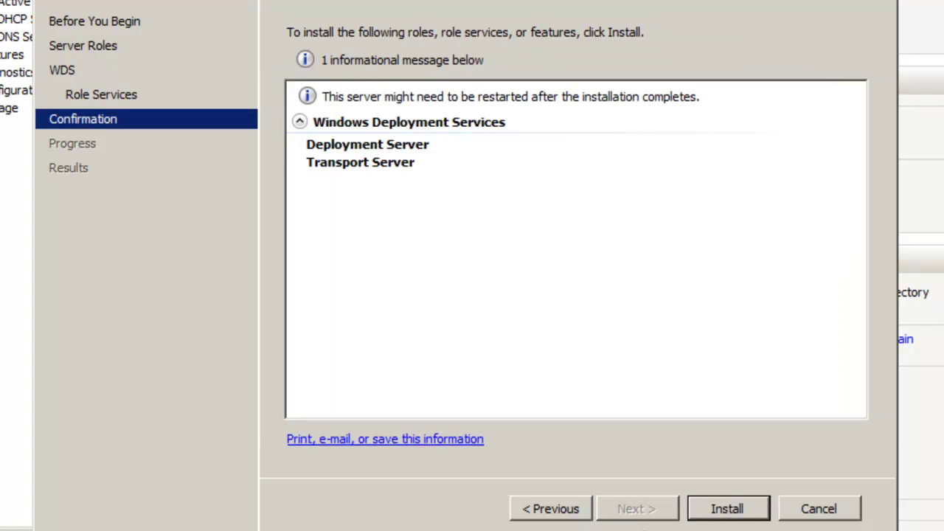
pyautogui.click(747, 508)
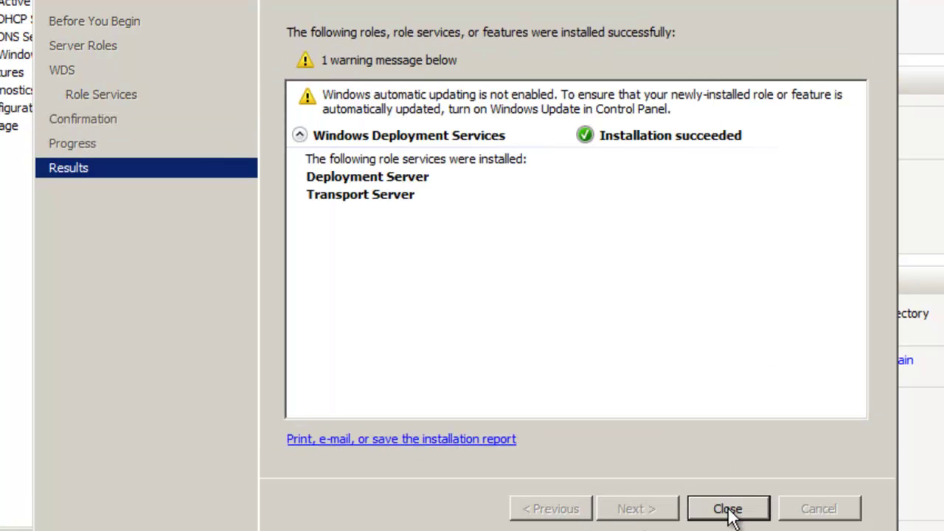
pyautogui.click(729, 510)
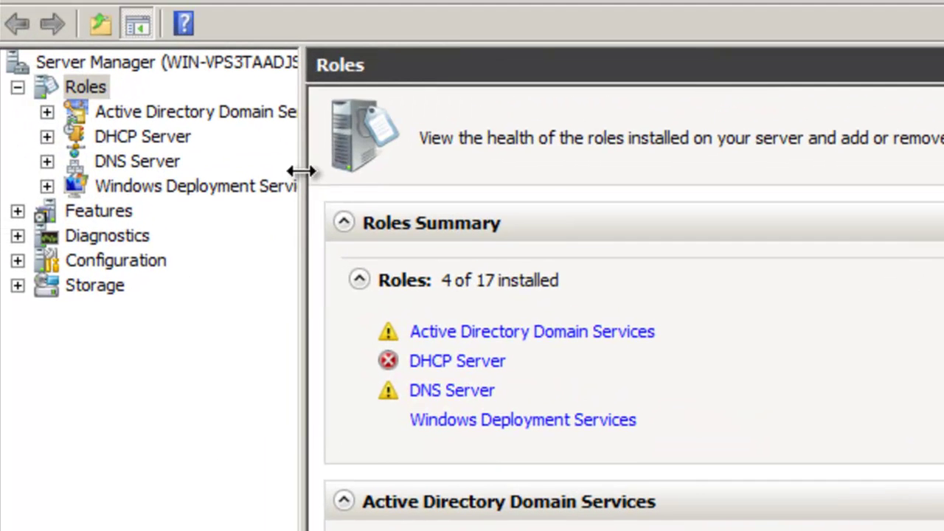
# - Expand Windows Deployment Services > Servers and choose Configure Server on the WDS server
pyautogui.moveTo(231, 115); pyautogui.dragTo(293, 115)
pyautogui.click(208, 134)
pyautogui.doubleClick(274, 188)
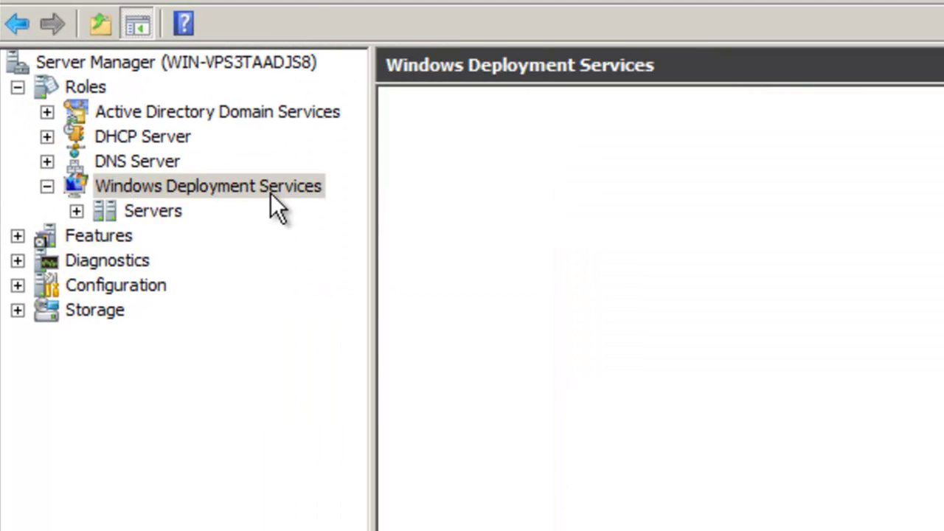
pyautogui.click(148, 213)
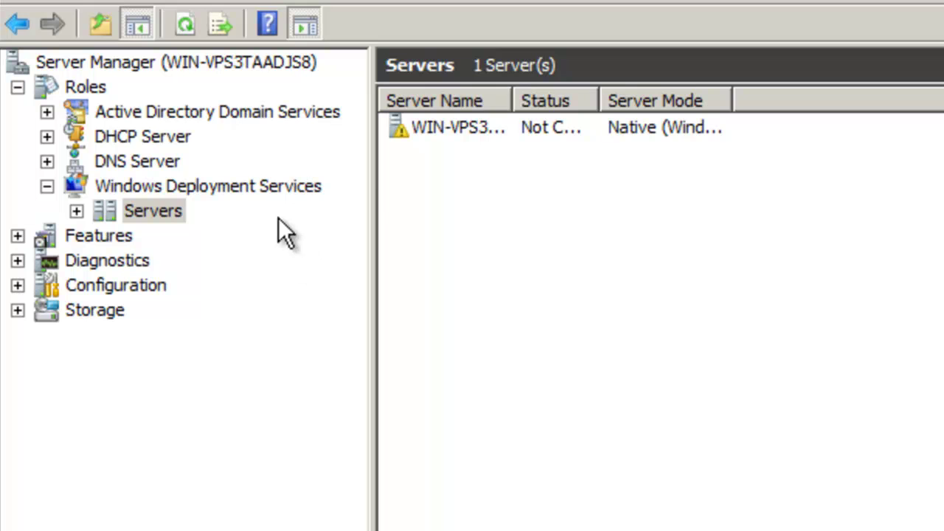
pyautogui.doubleClick(180, 212)
pyautogui.click(218, 238)
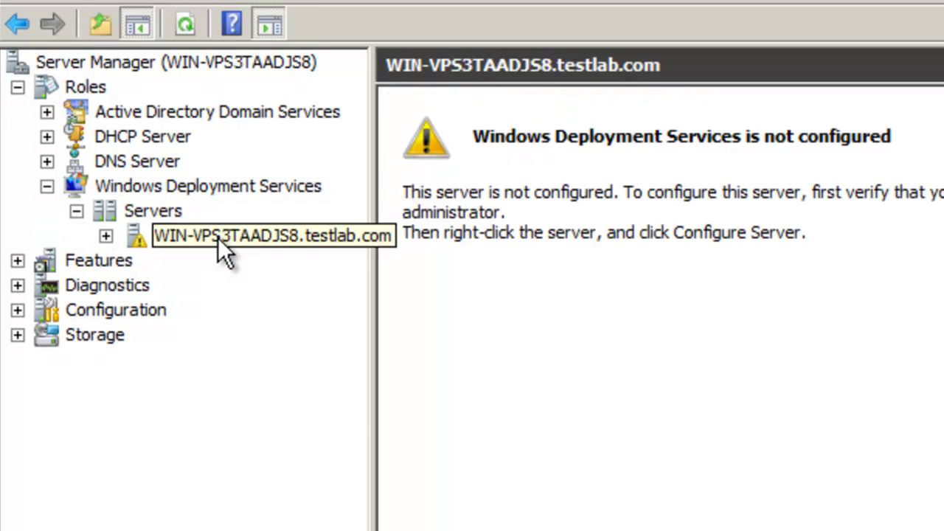
pyautogui.rightClick(217, 237)
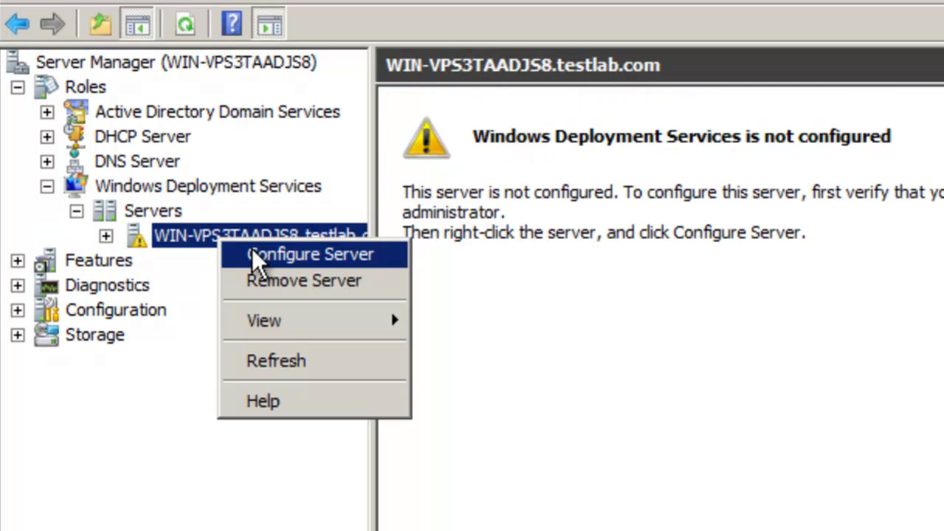
pyautogui.click(252, 251)
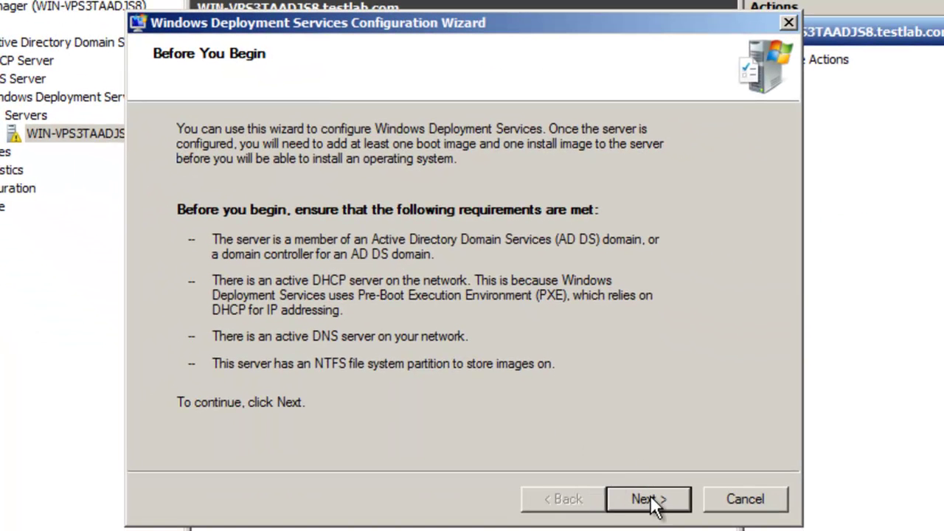
# - Accept C:\RemoteInstall as the installation folder and confirm Yes on the System Volume Warning
pyautogui.click(648, 493)
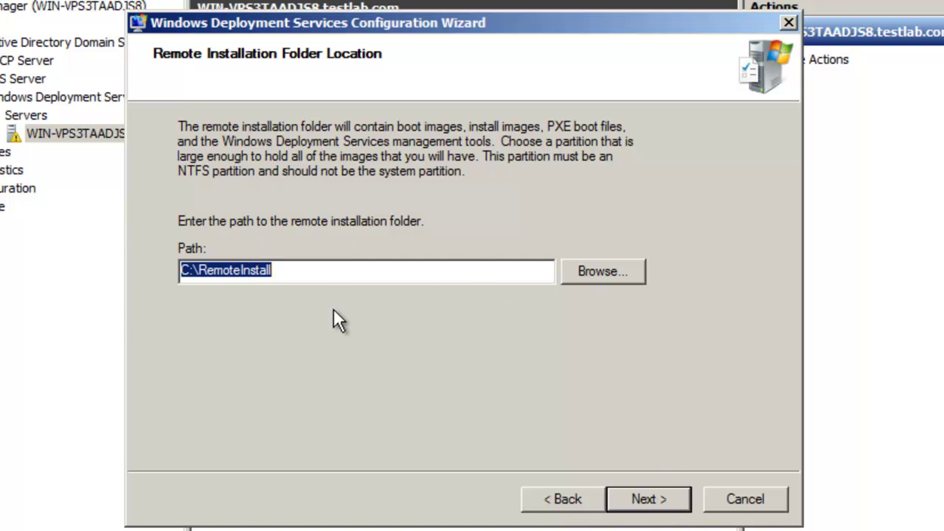
pyautogui.click(636, 499)
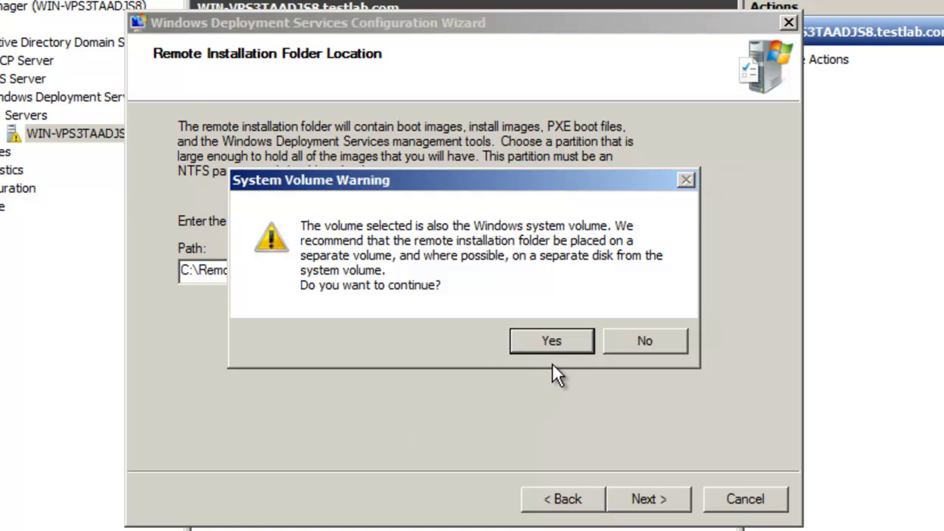
pyautogui.click(548, 341)
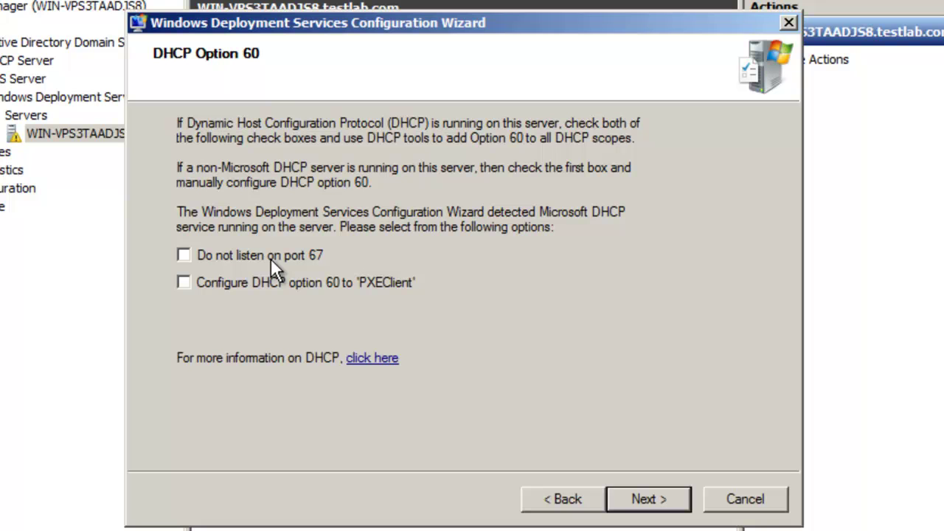
# - Check 'Do not listen on port 67' and 'Configure DHCP option 60 to PXEClient'
pyautogui.click(271, 259)
pyautogui.click(270, 278)
pyautogui.click(649, 500)
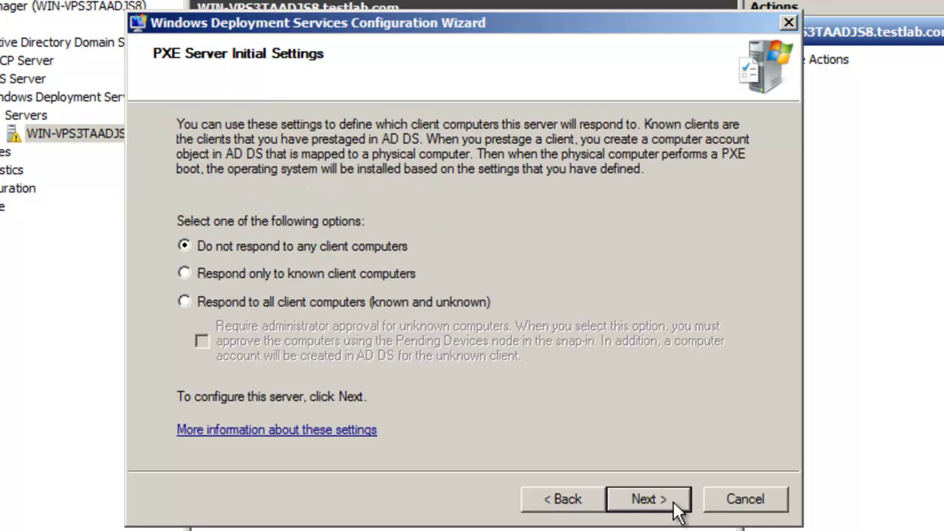
# - Select 'Respond to all client computers (known and unknown)' and run the WDS configuration
pyautogui.click(267, 271)
pyautogui.click(276, 304)
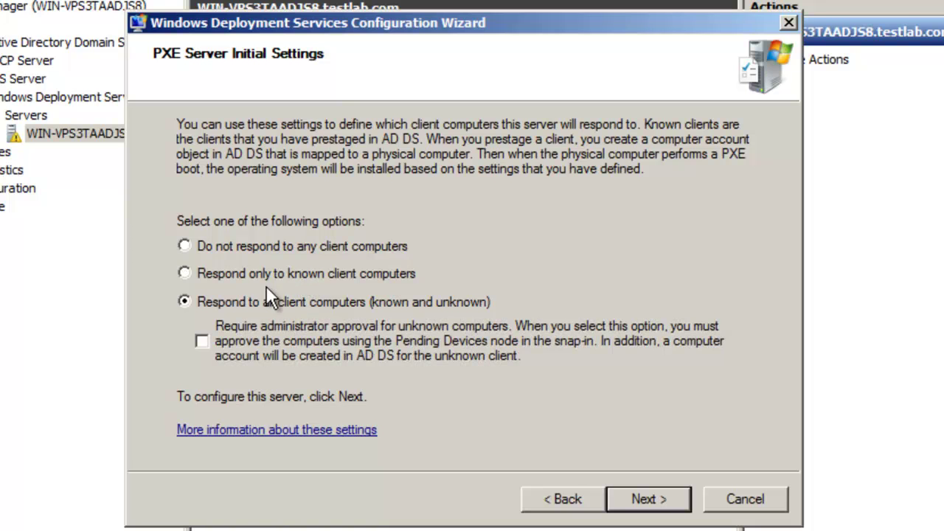
pyautogui.click(258, 273)
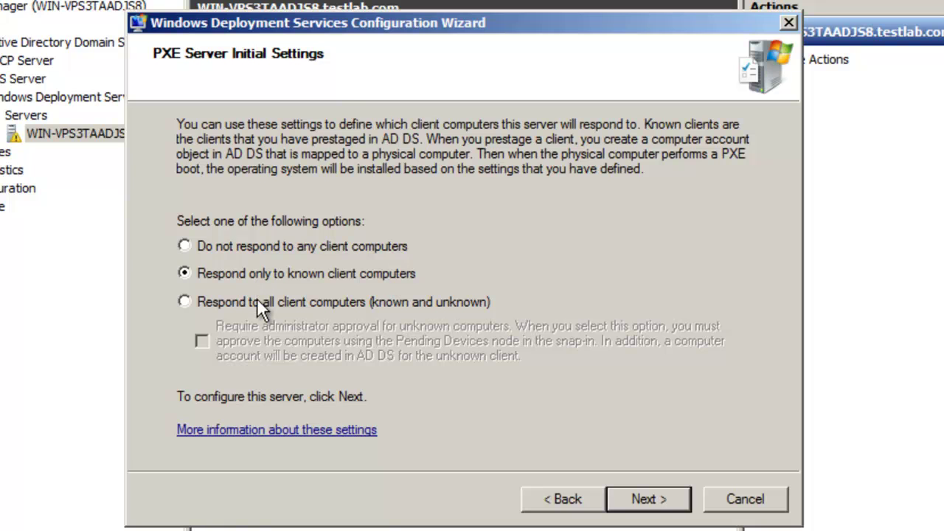
pyautogui.click(257, 302)
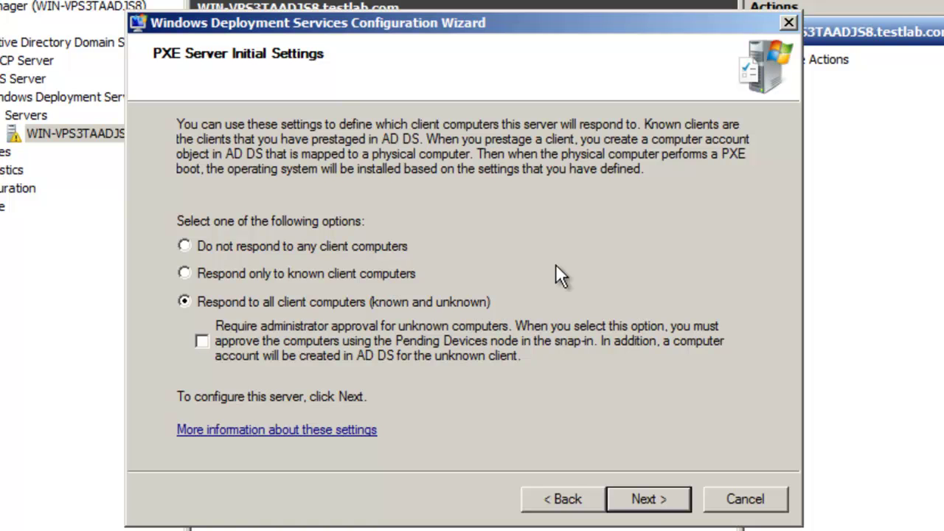
pyautogui.click(636, 497)
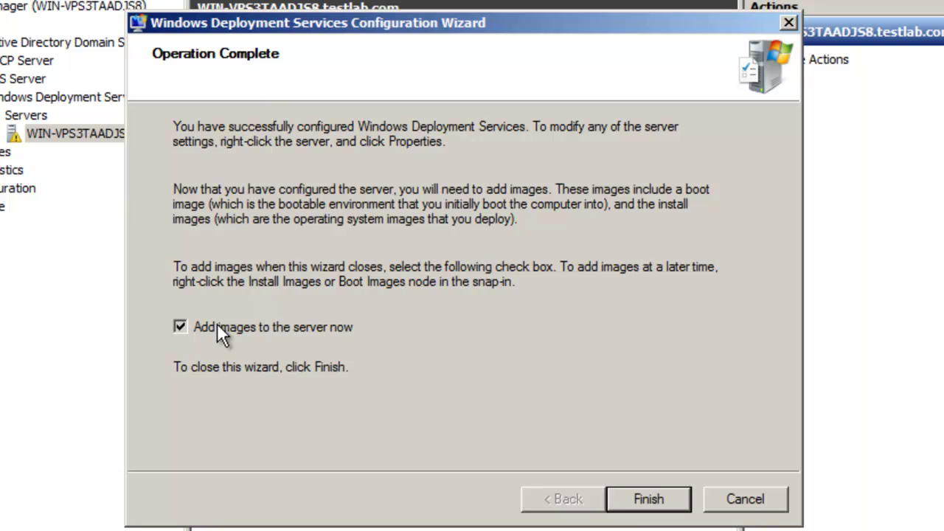
# - Uncheck 'Add images to the server now', finish the wizard, and select Boot Images
pyautogui.click(217, 327)
pyautogui.click(638, 491)
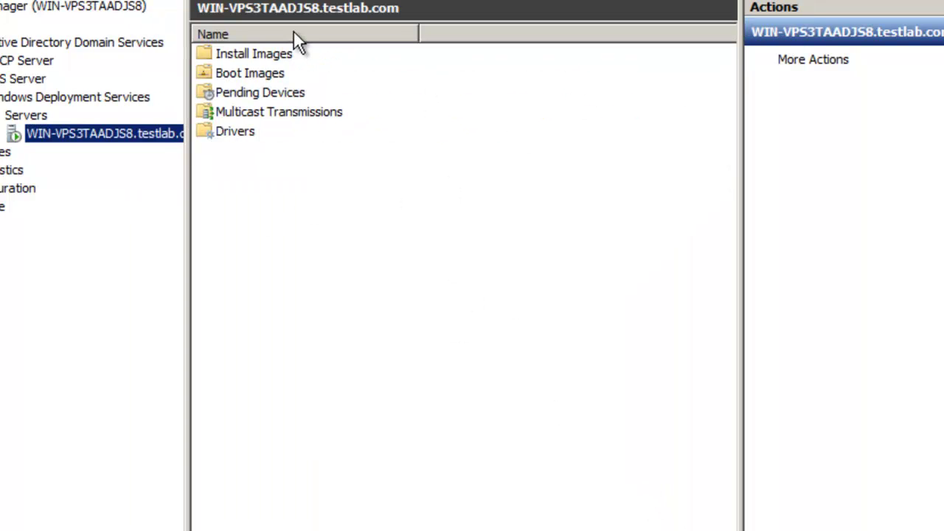
pyautogui.click(271, 74)
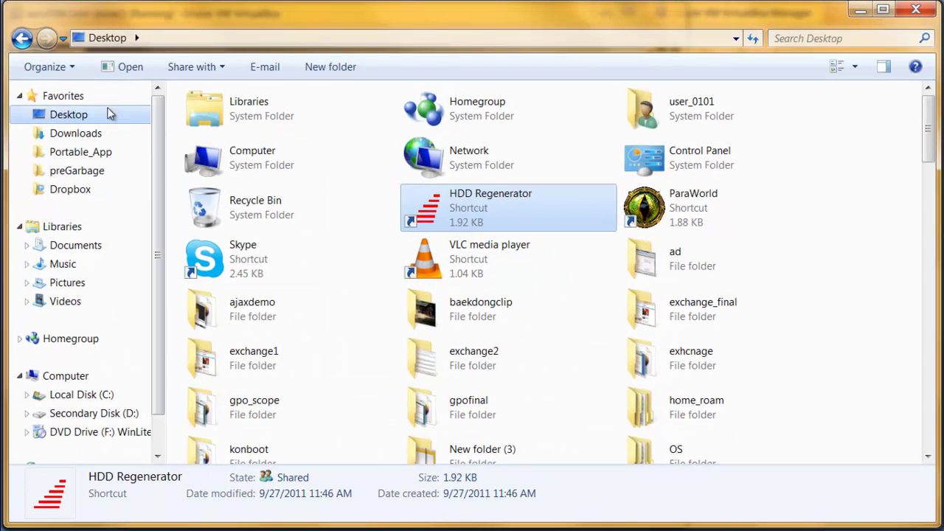
# - Mount the Windows 7 Ultimate ISO from Desktop\OS as drive F: using MagicISO
pyautogui.doubleClick(650, 446)
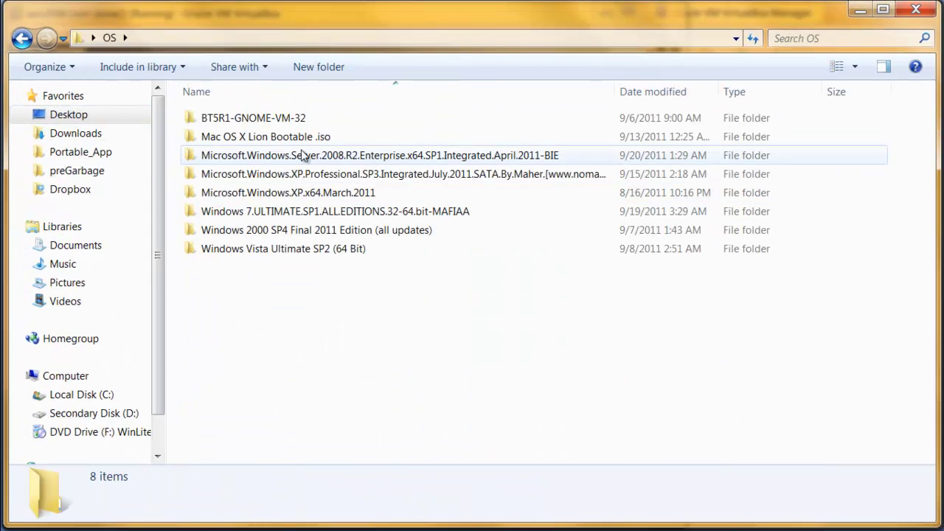
pyautogui.doubleClick(313, 216)
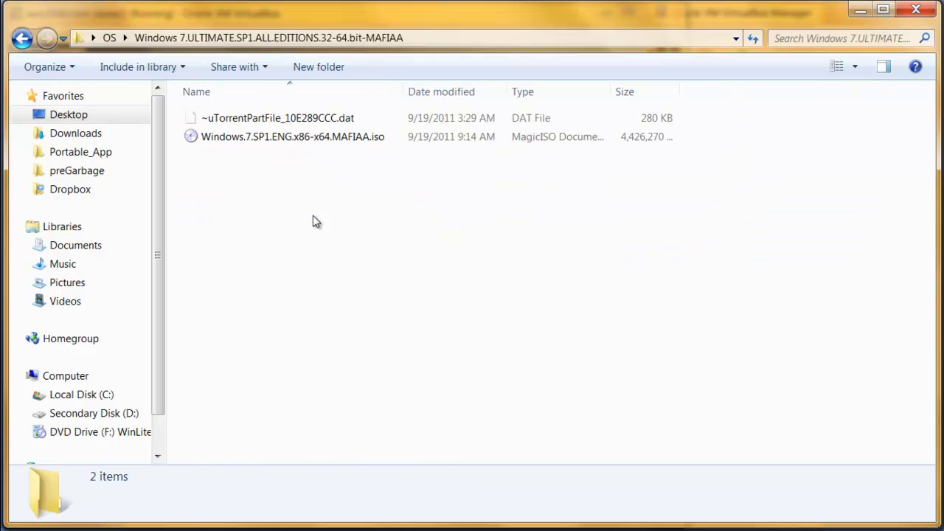
pyautogui.rightClick(289, 133)
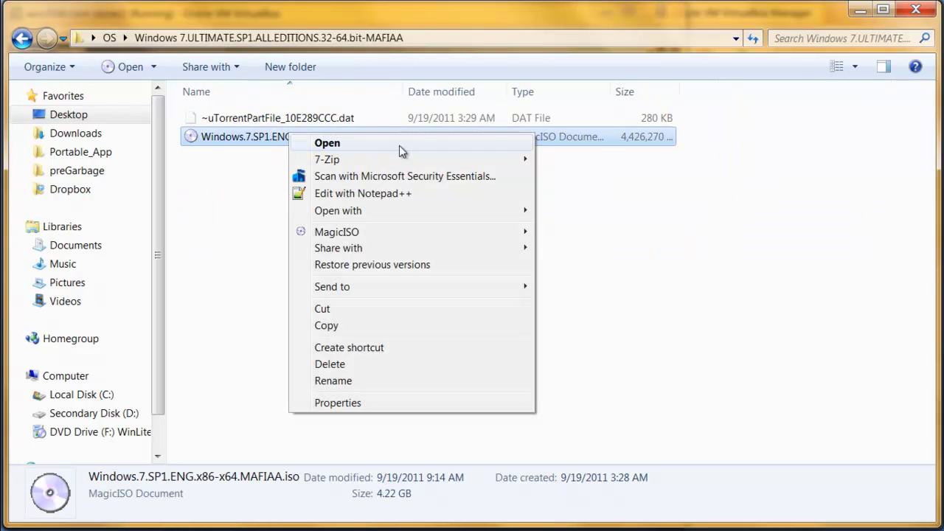
pyautogui.moveTo(471, 233)
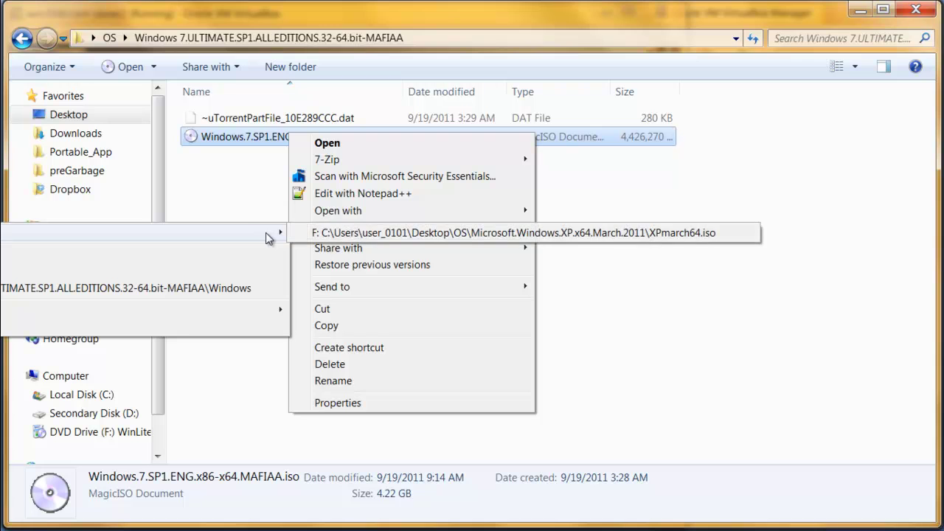
pyautogui.click(370, 234)
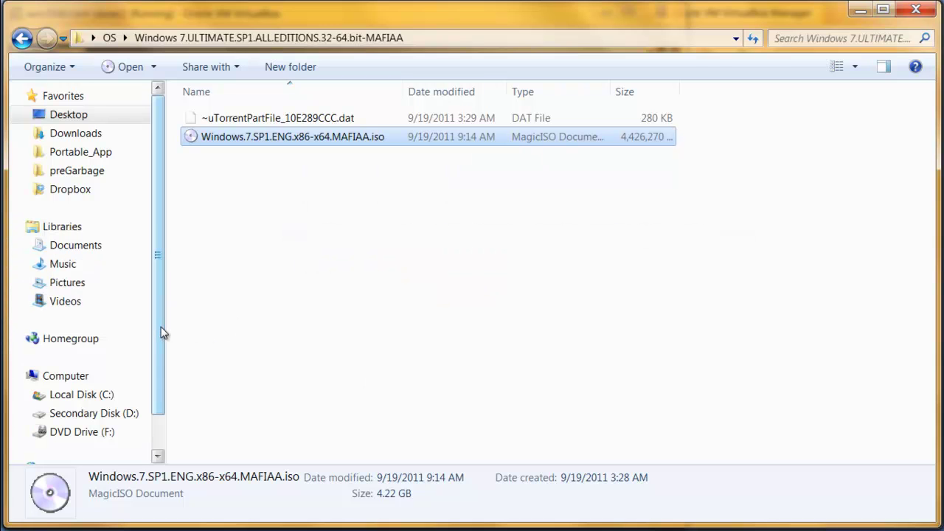
pyautogui.scroll(-1, 162, 331)
pyautogui.click(118, 390)
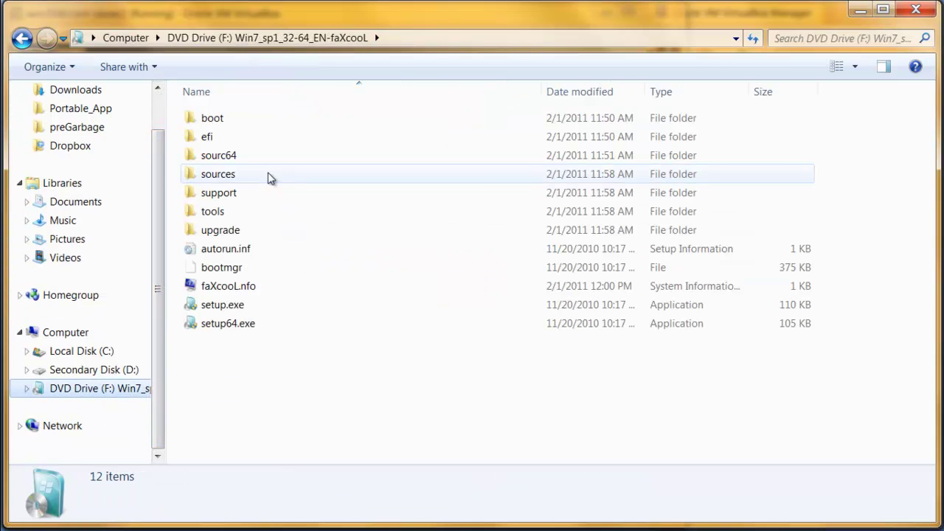
# - Search F:\sources for .wim to locate boot.wim and install.wim
pyautogui.doubleClick(271, 177)
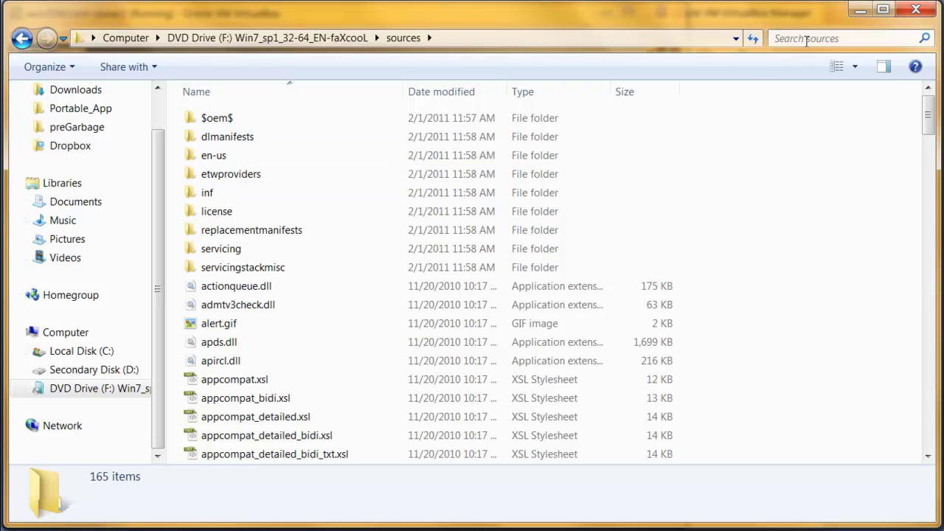
pyautogui.click(808, 40)
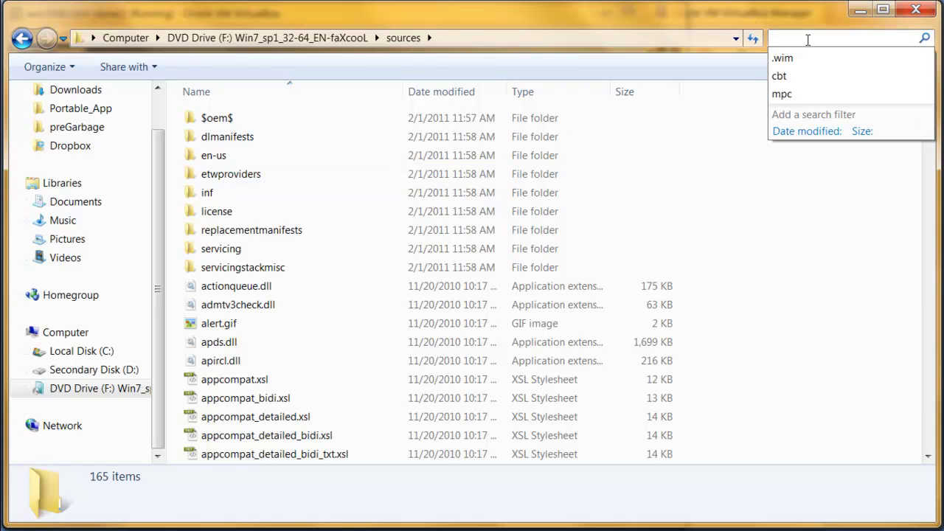
pyautogui.write('.wim')
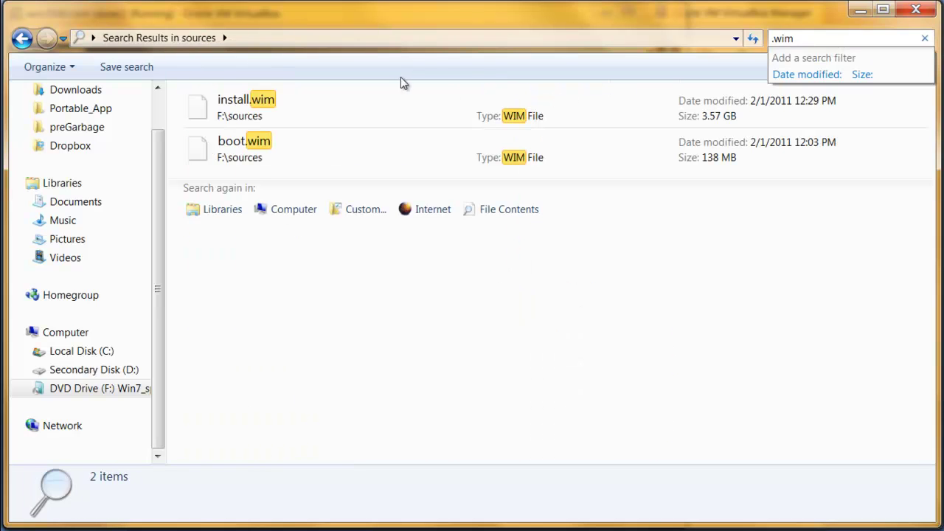
pyautogui.click(388, 101)
pyautogui.click(319, 146)
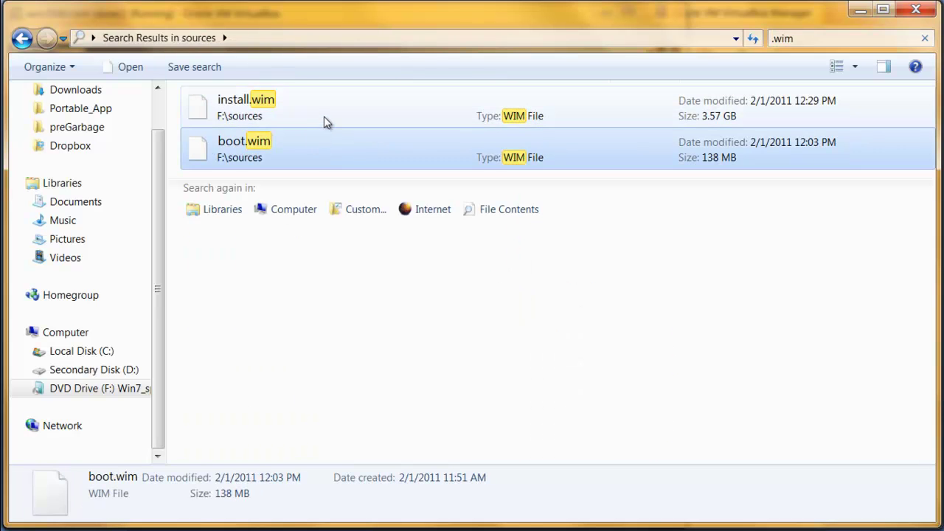
pyautogui.click(324, 117)
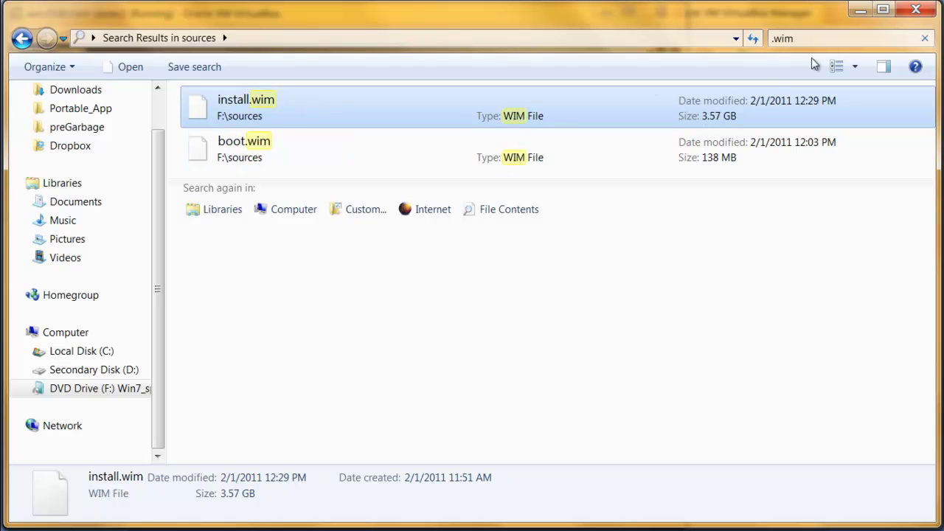
pyautogui.click(861, 12)
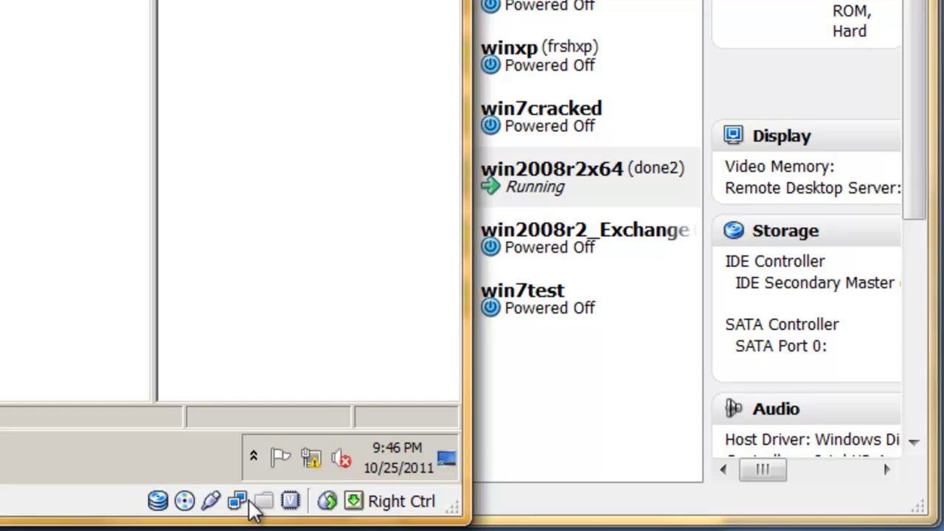
# - Add a read-only shared folder F_DRIVE mapped to the host's DVD Drive (F:\) for the VM
pyautogui.click(308, 504)
pyautogui.click(307, 522)
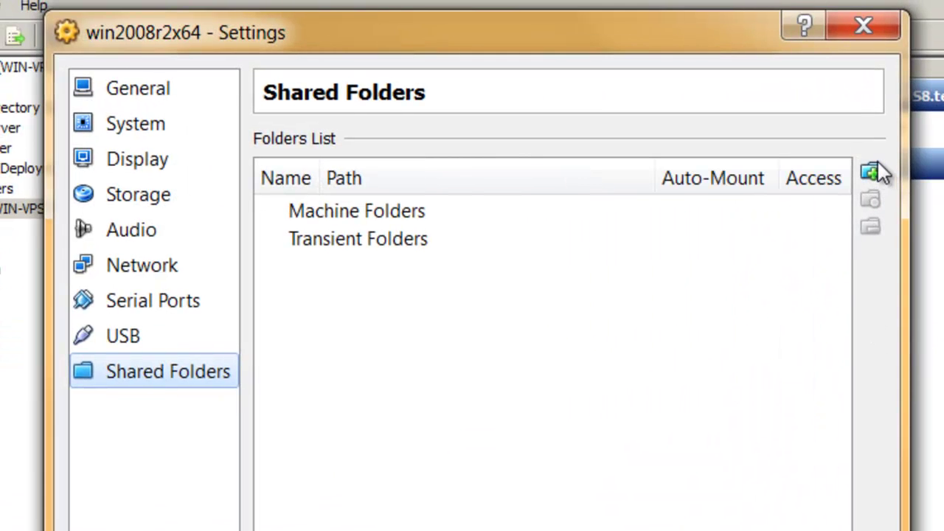
pyautogui.click(871, 171)
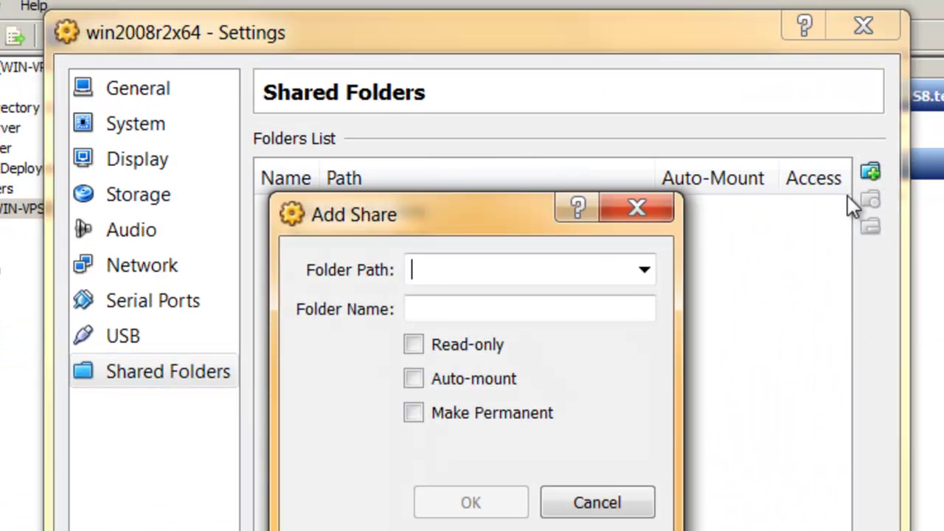
pyautogui.click(644, 270)
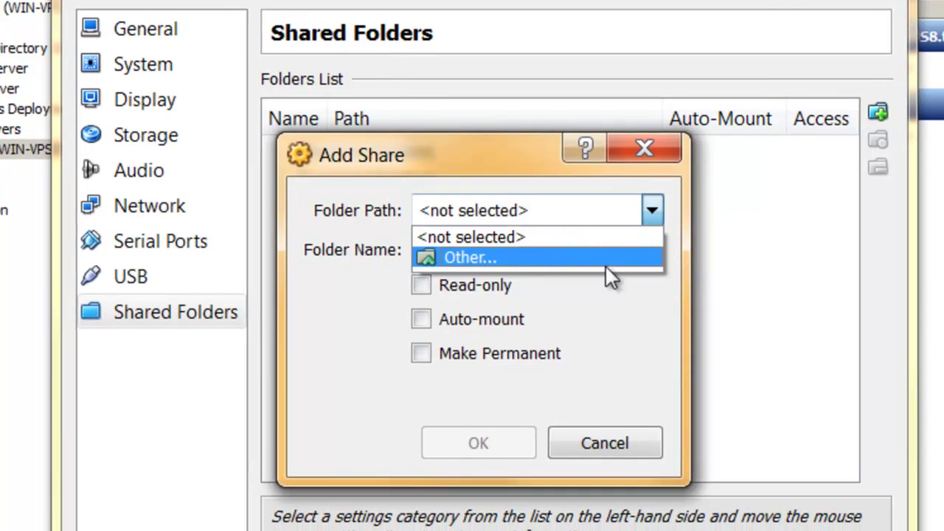
pyautogui.click(606, 264)
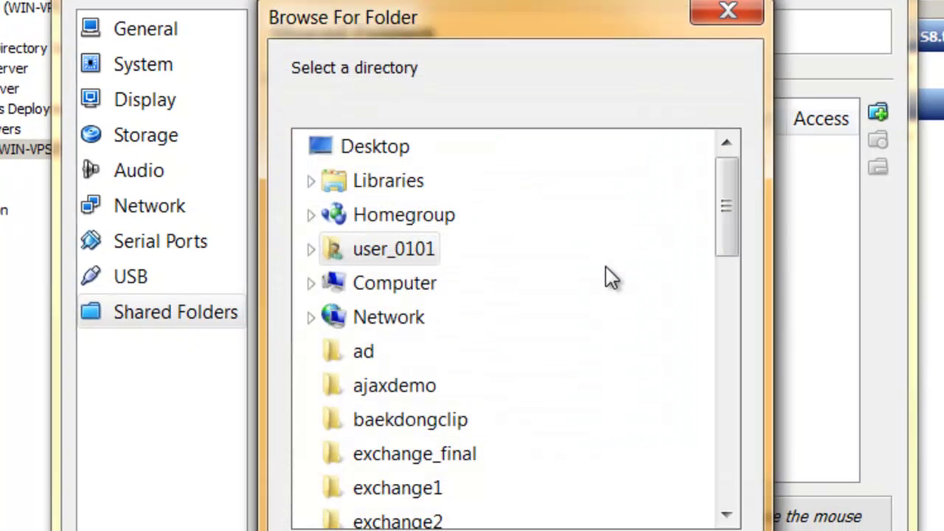
pyautogui.moveTo(727, 204); pyautogui.dragTo(472, 291)
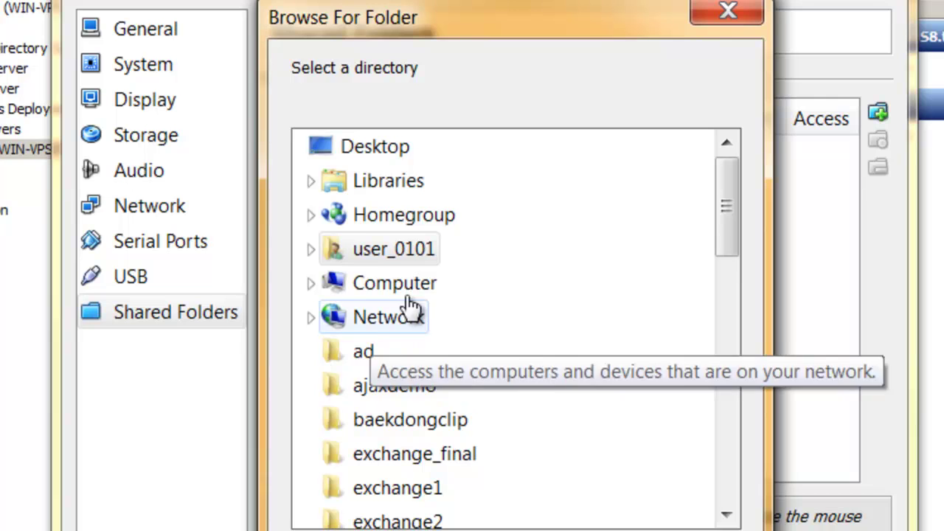
pyautogui.click(306, 279)
pyautogui.click(530, 413)
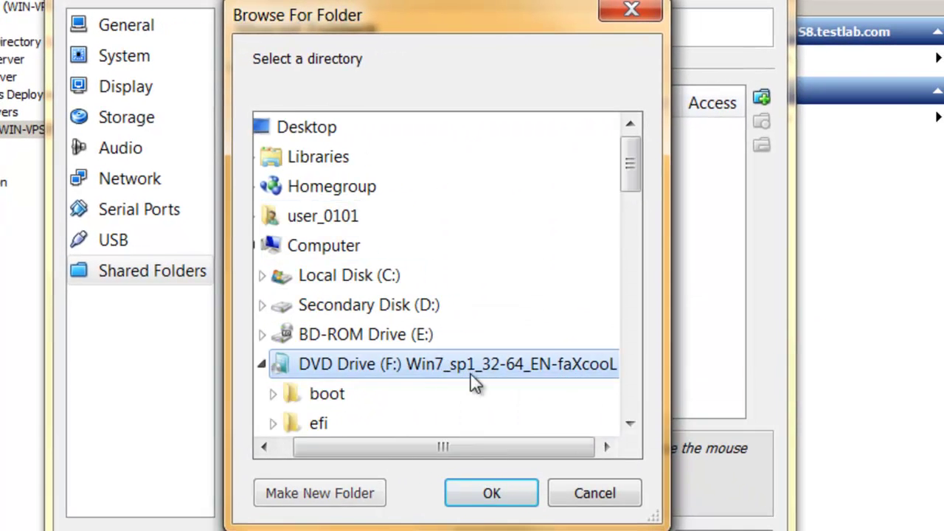
pyautogui.click(466, 488)
pyautogui.click(418, 250)
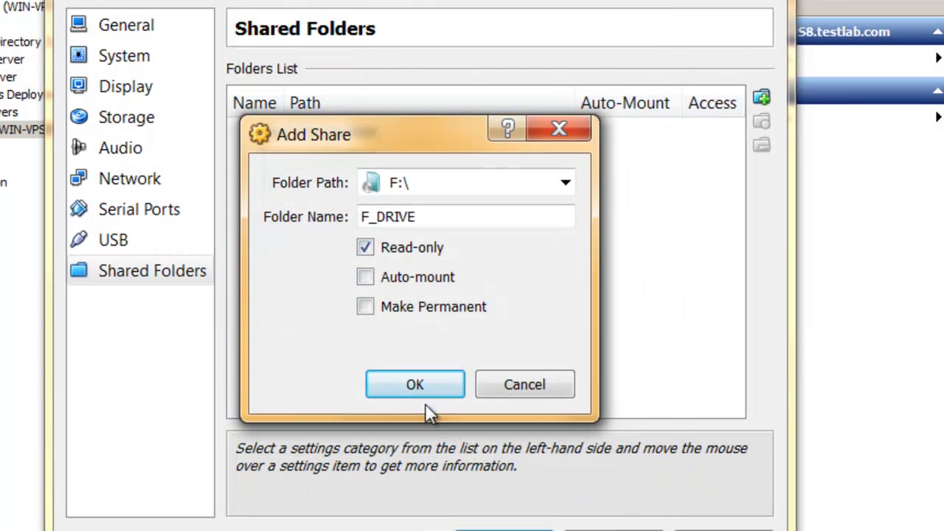
pyautogui.click(419, 388)
# - Search \\VBOXSVR\f_drive\sources for .wim and copy boot.wim and install.wim
pyautogui.click(509, 528)
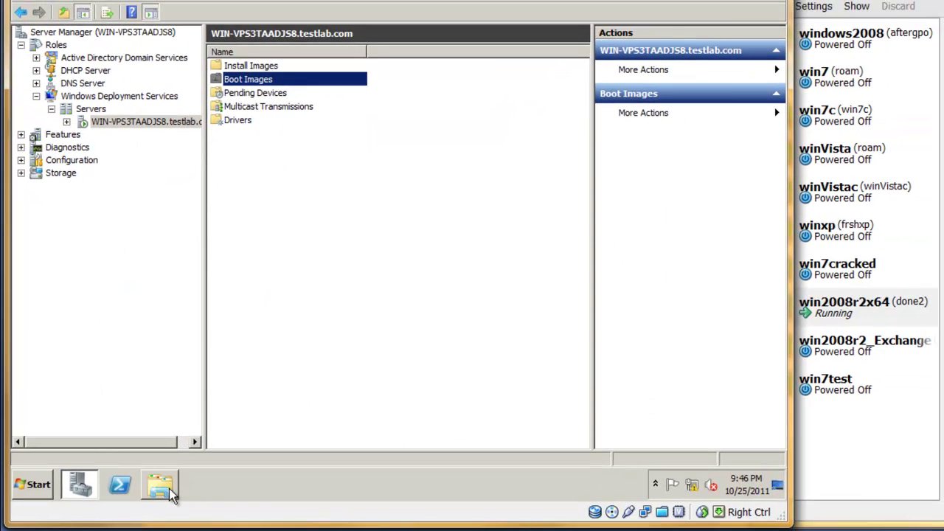
pyautogui.click(169, 490)
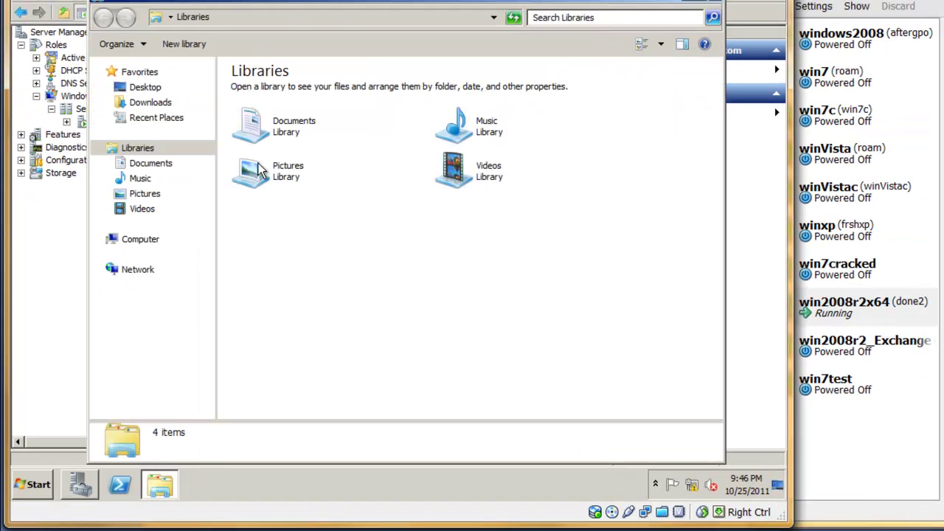
pyautogui.click(137, 271)
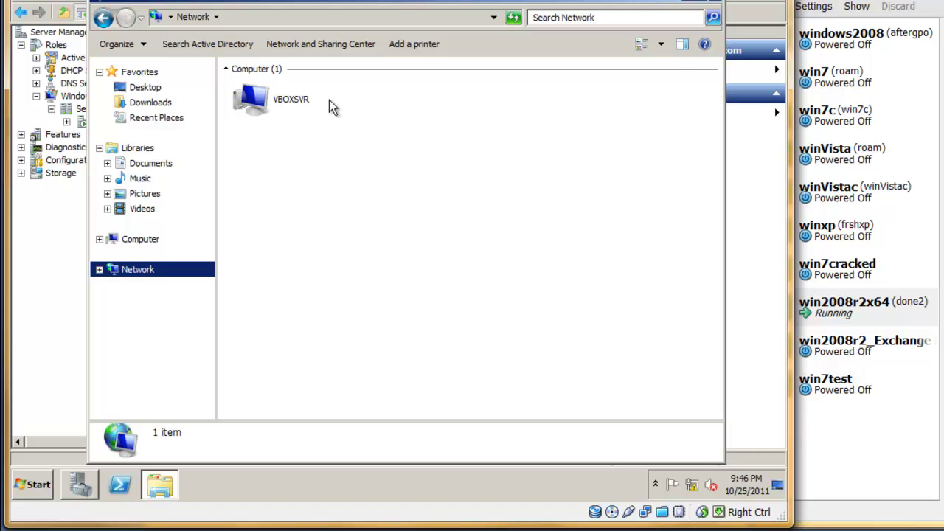
pyautogui.doubleClick(288, 98)
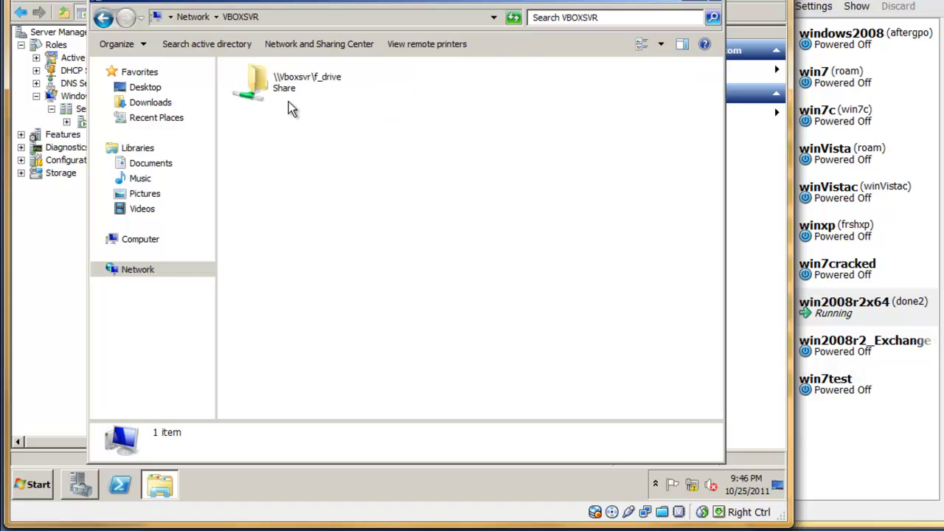
pyautogui.doubleClick(321, 81)
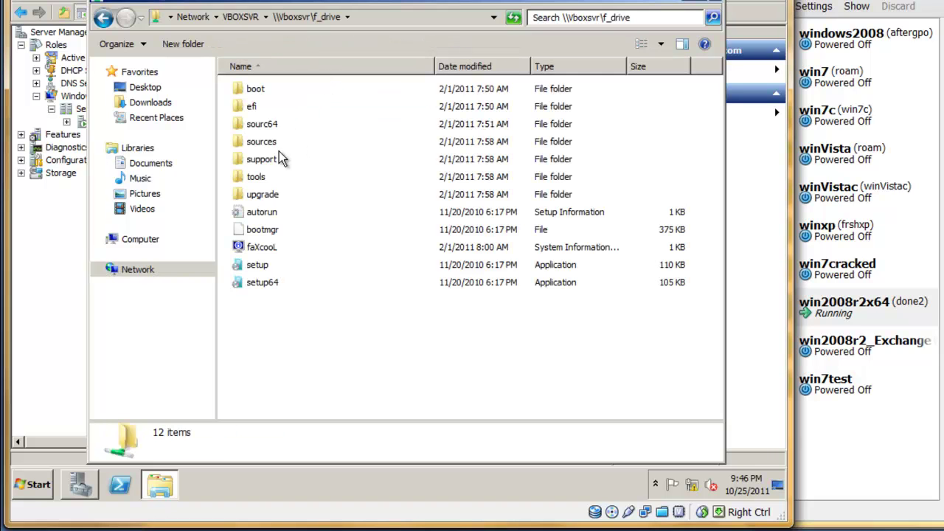
pyautogui.doubleClick(277, 146)
pyautogui.click(597, 16)
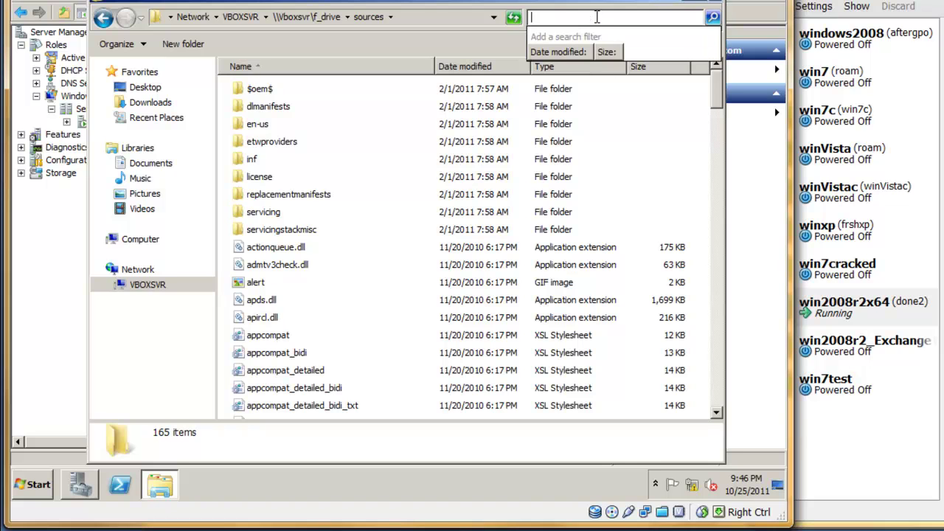
pyautogui.write('.wim')
pyautogui.click(373, 91)
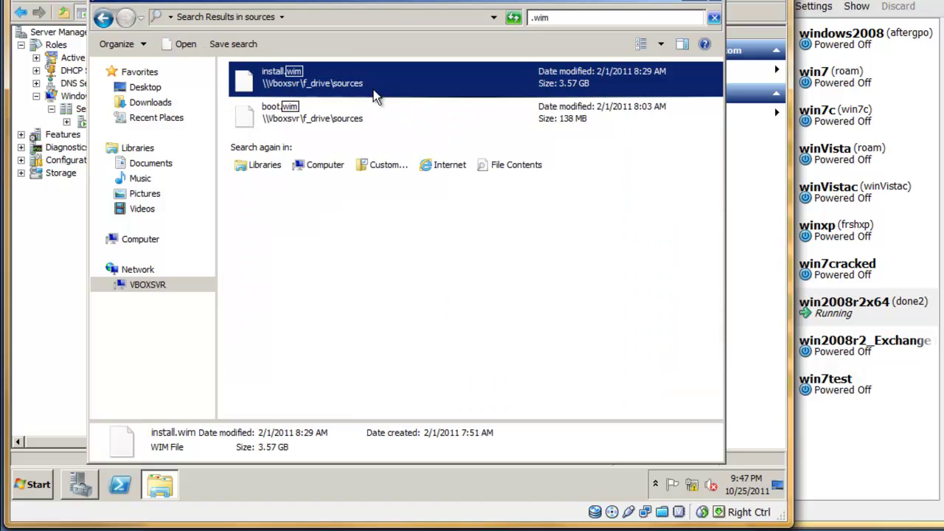
pyautogui.keyDown('shift'); pyautogui.click(354, 109); pyautogui.keyUp('shift')
pyautogui.rightClick(345, 75)
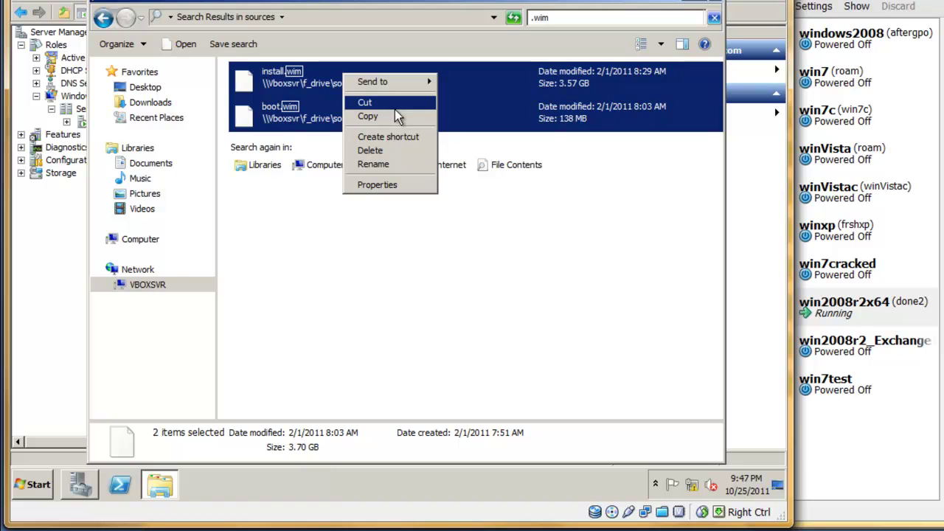
pyautogui.click(396, 118)
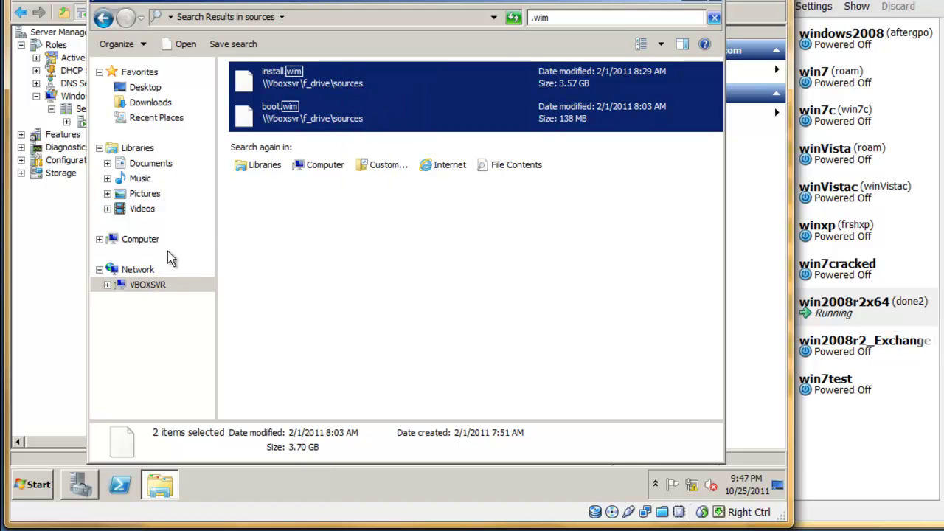
# - Paste both WIM files into C:\RemoteInstall on the server
pyautogui.click(151, 241)
pyautogui.doubleClick(321, 92)
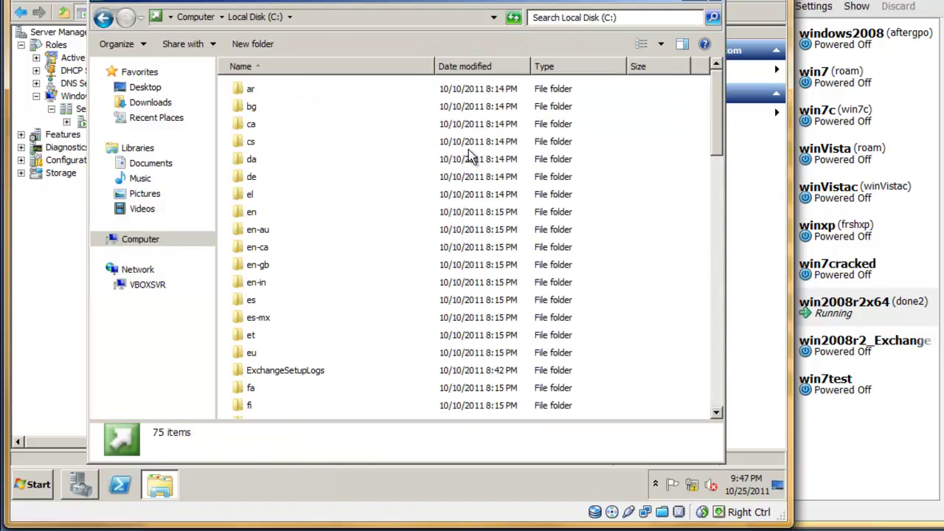
pyautogui.scroll(-15, 387, 172)
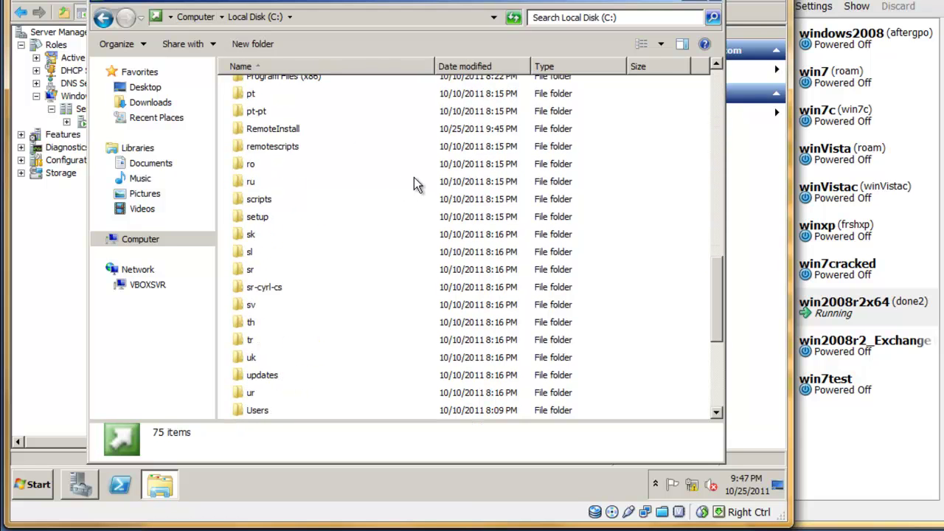
pyautogui.click(293, 130)
pyautogui.scroll(1, 296, 141)
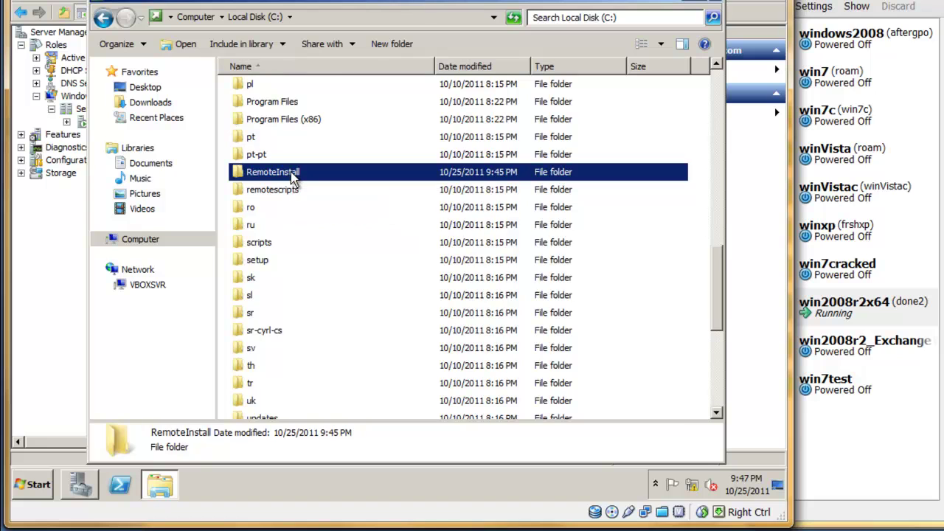
pyautogui.doubleClick(291, 172)
pyautogui.rightClick(338, 266)
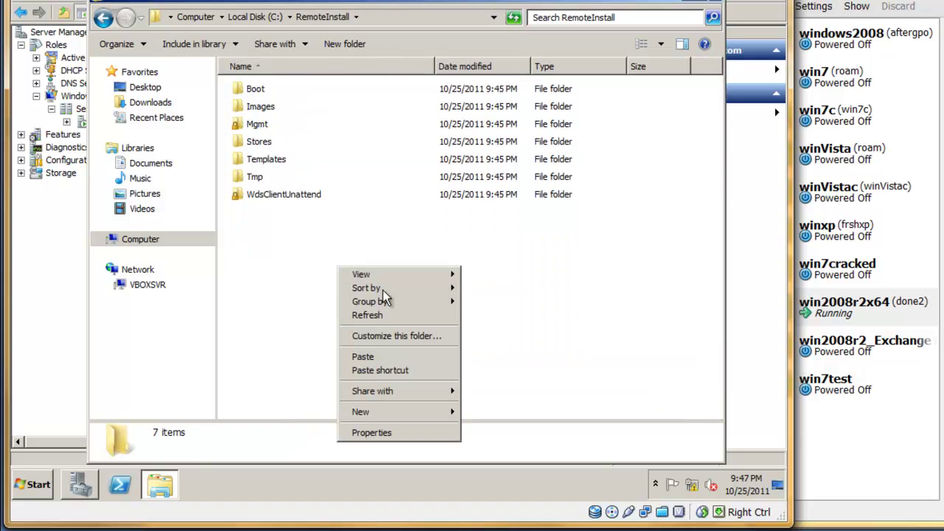
pyautogui.click(384, 357)
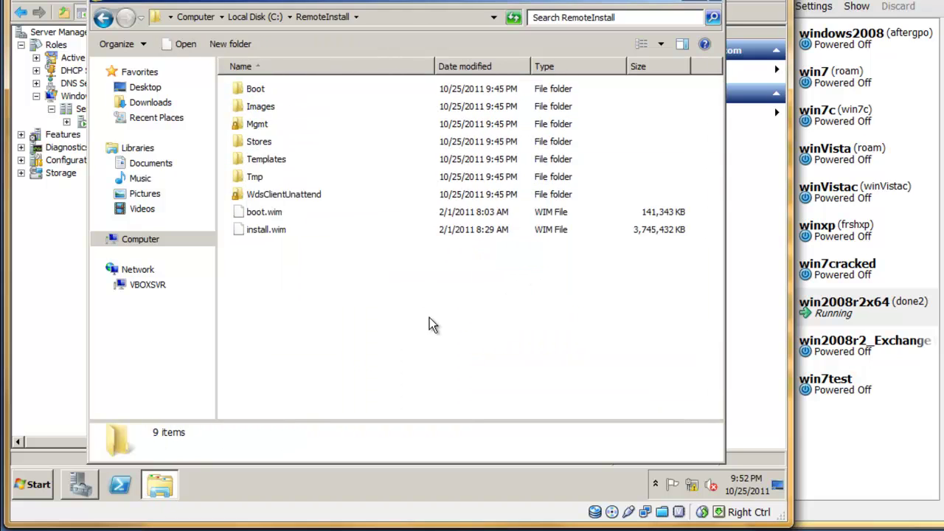
pyautogui.click(429, 319)
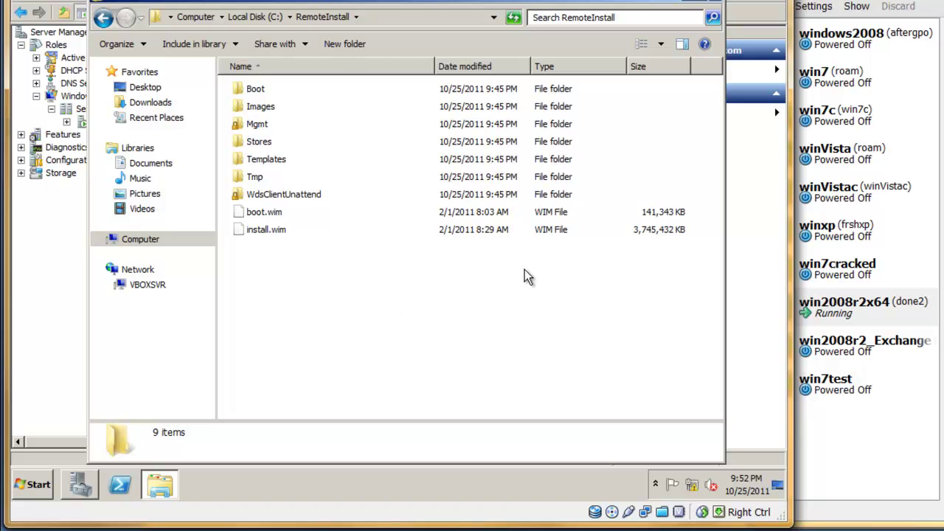
# - Close Explorer and pick C:\RemoteInstall\boot.wim in the Add Boot Image wizard
pyautogui.click(698, 6)
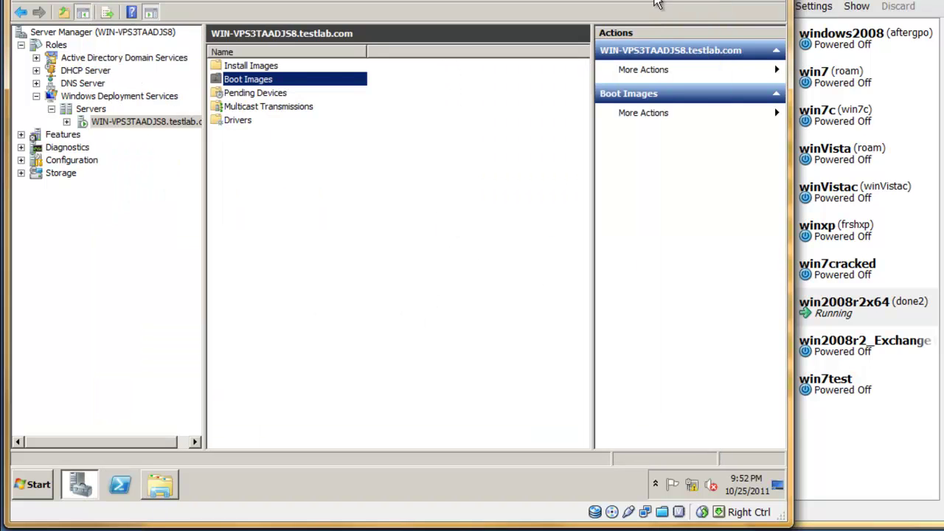
pyautogui.rightClick(262, 81)
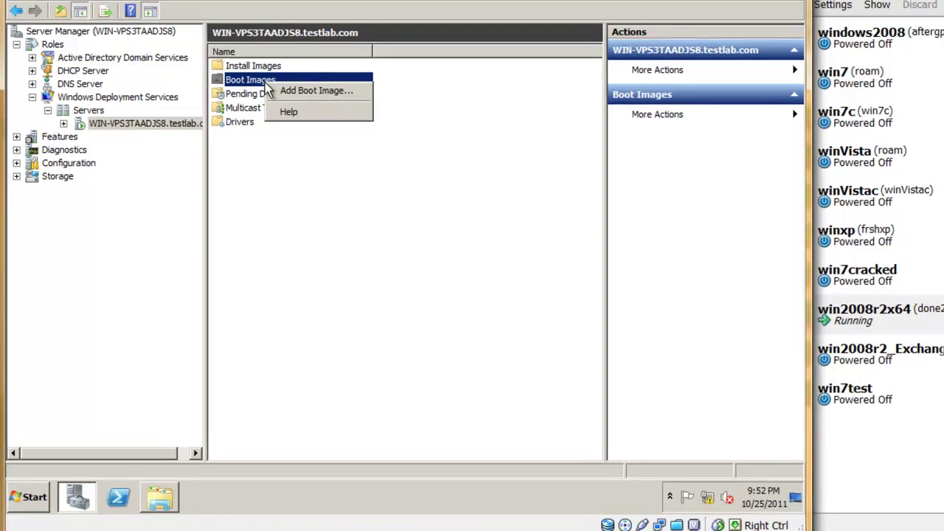
pyautogui.click(313, 90)
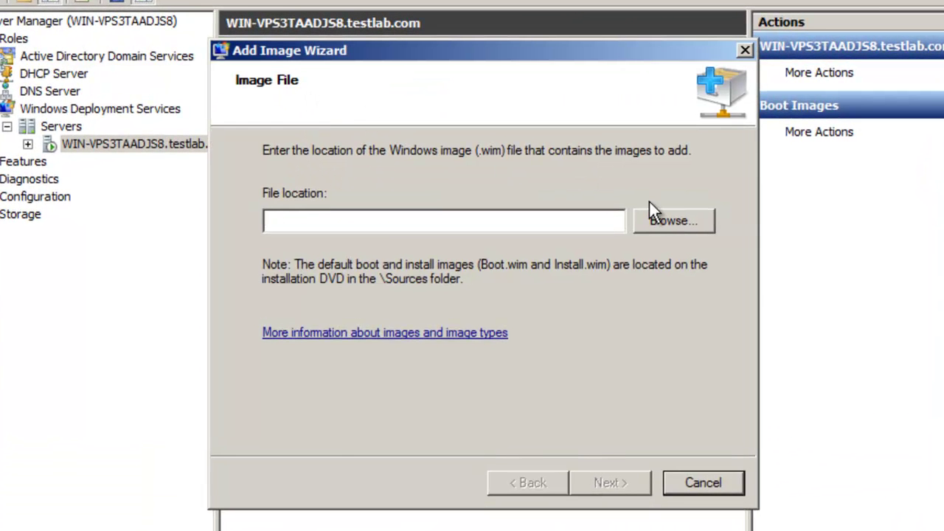
pyautogui.click(658, 219)
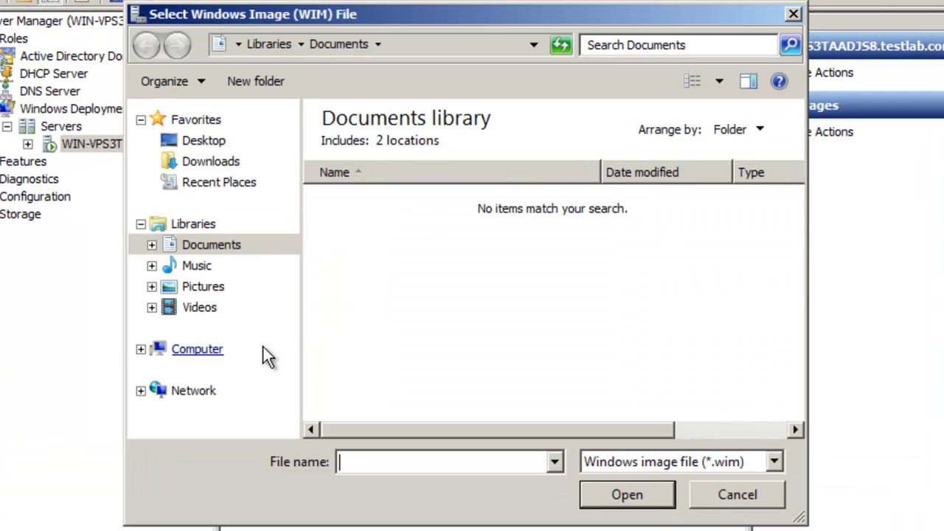
pyautogui.click(239, 351)
pyautogui.doubleClick(454, 176)
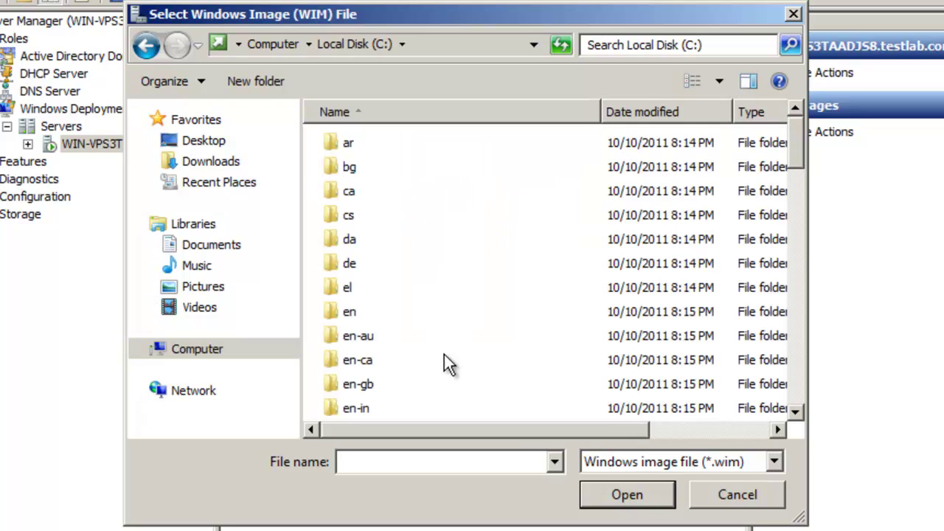
pyautogui.click(443, 359)
pyautogui.scroll(-12, 442, 360)
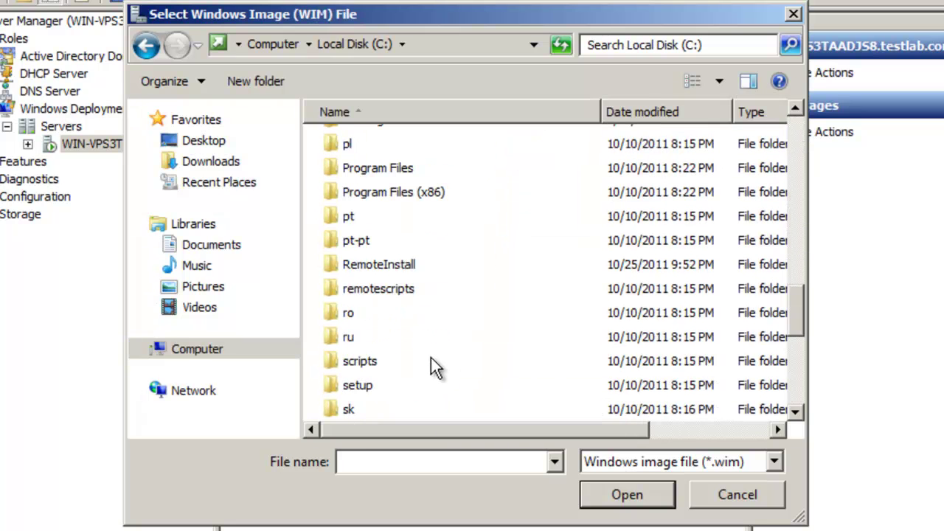
pyautogui.doubleClick(407, 264)
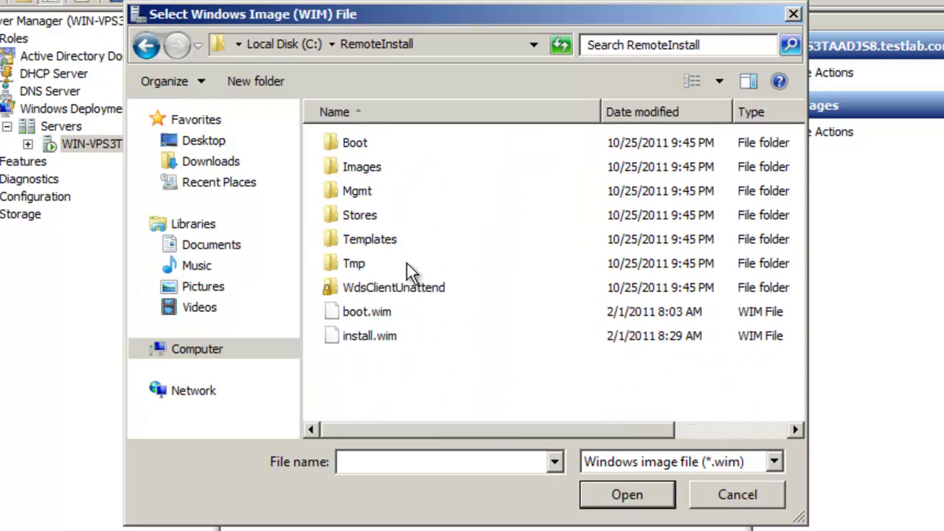
pyautogui.click(378, 317)
pyautogui.click(623, 493)
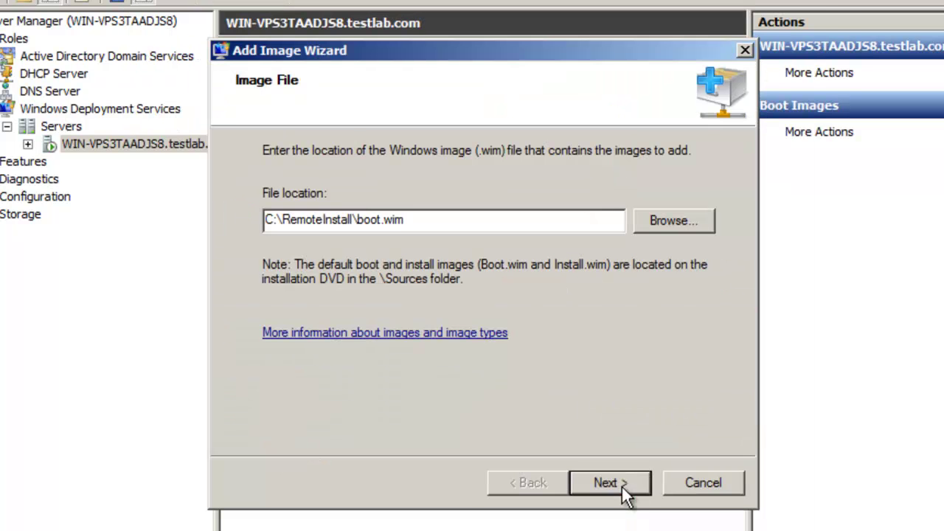
# - Keep the default image name and description and finish adding the boot image
pyautogui.click(610, 484)
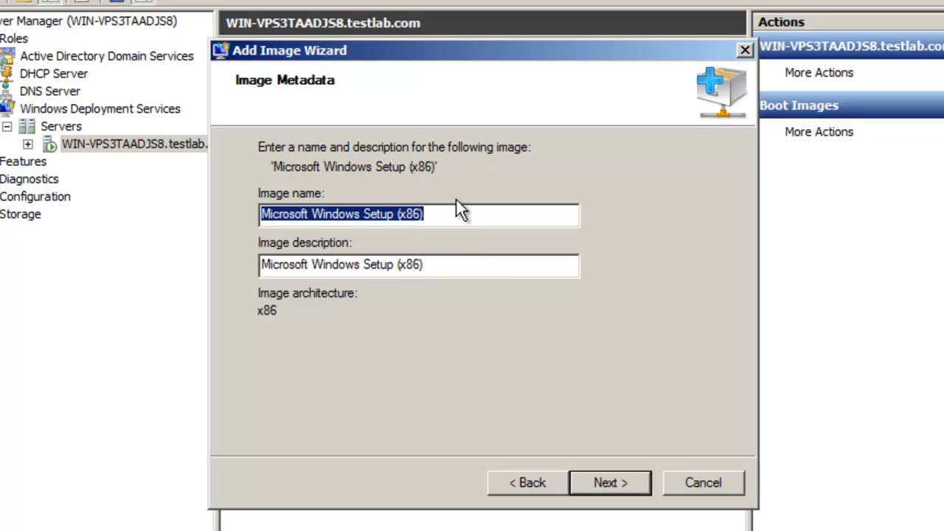
pyautogui.click(634, 489)
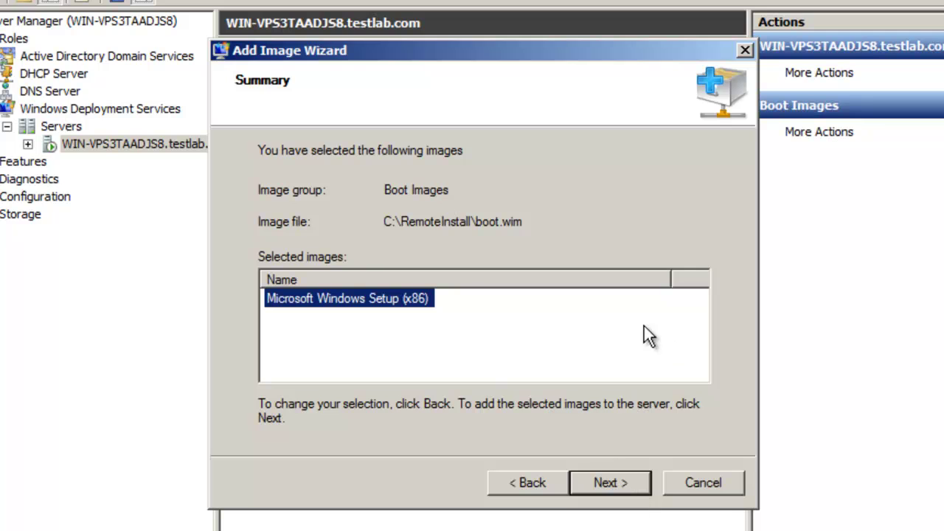
pyautogui.click(627, 488)
pyautogui.click(624, 482)
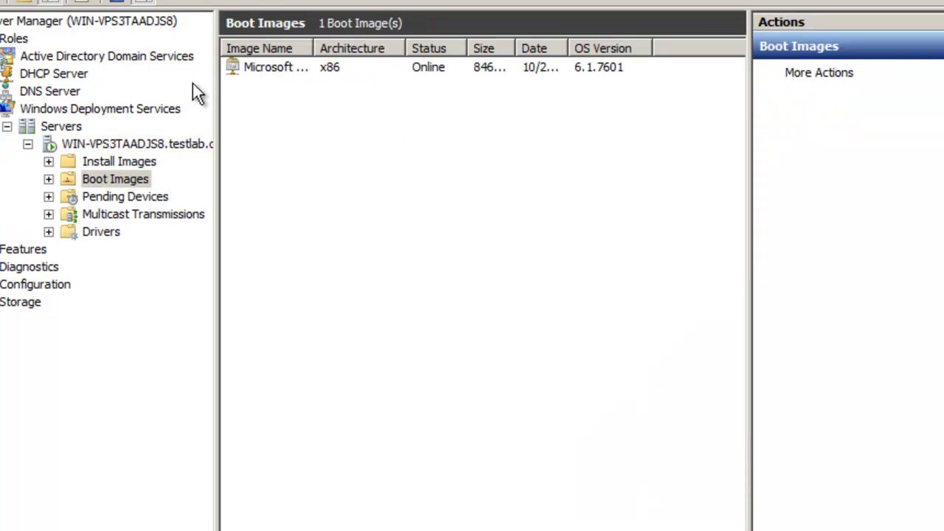
# - Create image group ImageGroup1 and load C:\RemoteInstall\install.wim into the Add Image Wizard
pyautogui.click(118, 160)
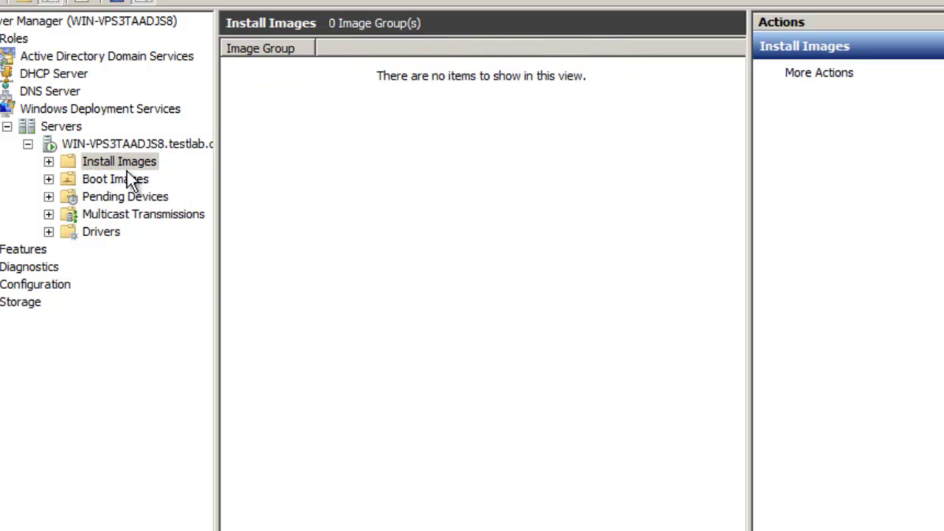
pyautogui.rightClick(144, 161)
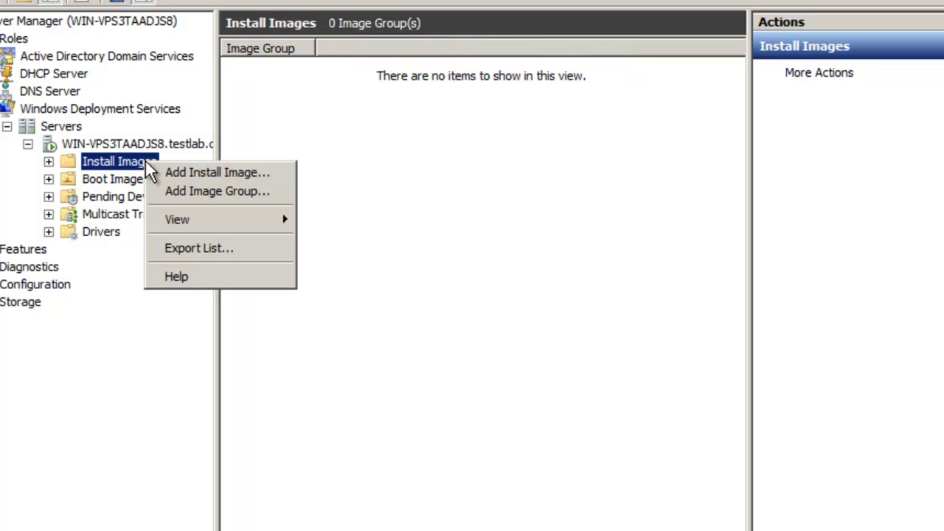
pyautogui.click(196, 172)
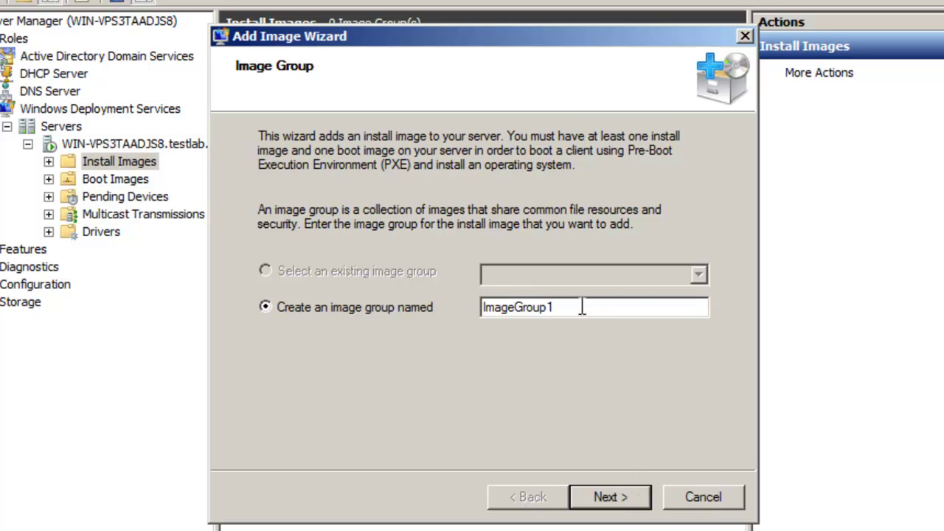
pyautogui.doubleClick(649, 310)
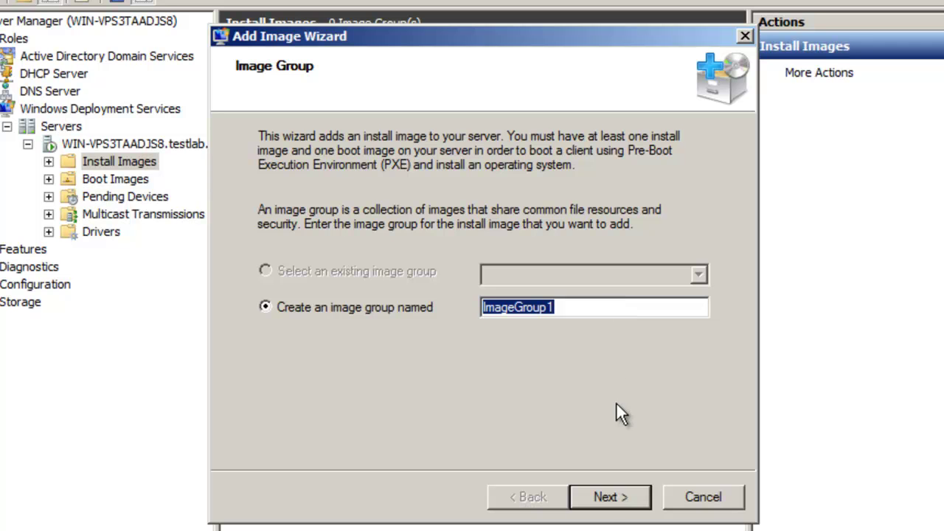
pyautogui.click(607, 496)
pyautogui.click(657, 207)
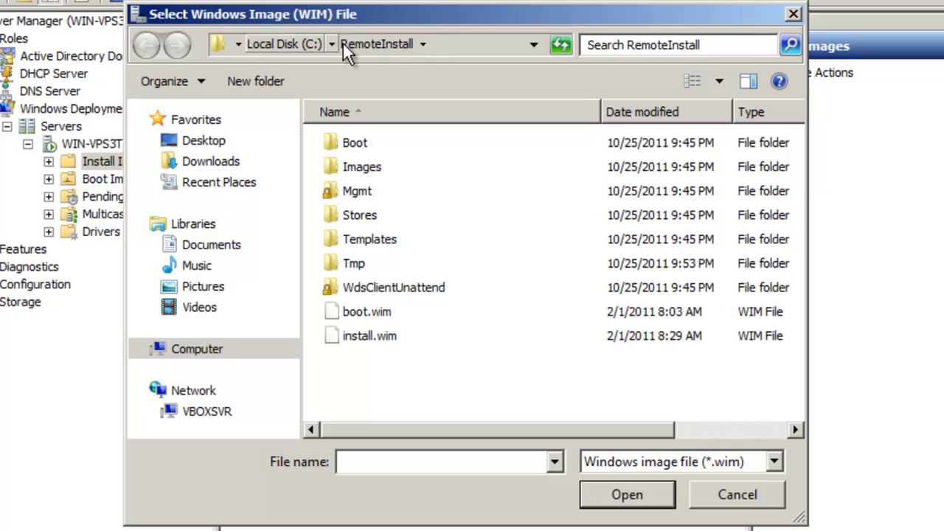
pyautogui.click(374, 338)
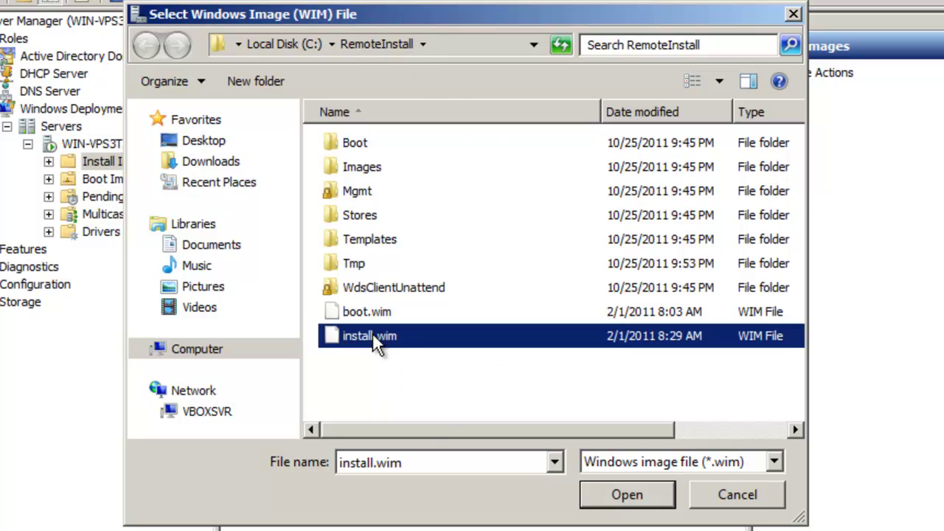
pyautogui.doubleClick(418, 332)
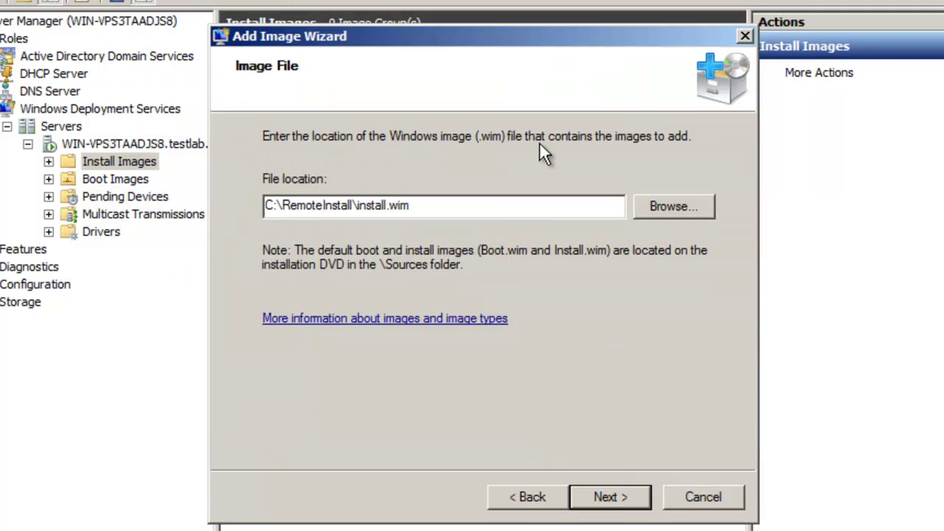
pyautogui.click(610, 497)
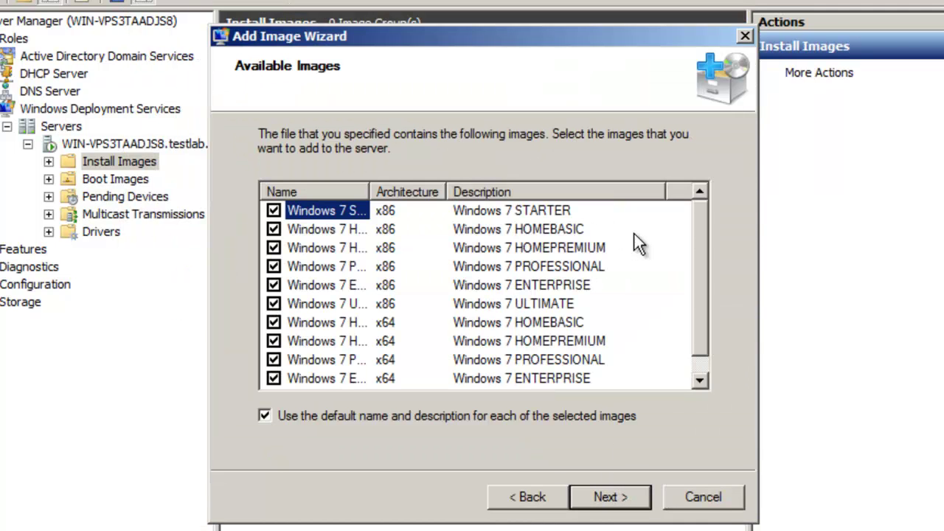
# - Widen the Name column and scroll through the Windows 7 editions listed in install.wim
pyautogui.moveTo(698, 225); pyautogui.dragTo(714, 211)
pyautogui.moveTo(371, 192); pyautogui.dragTo(437, 191)
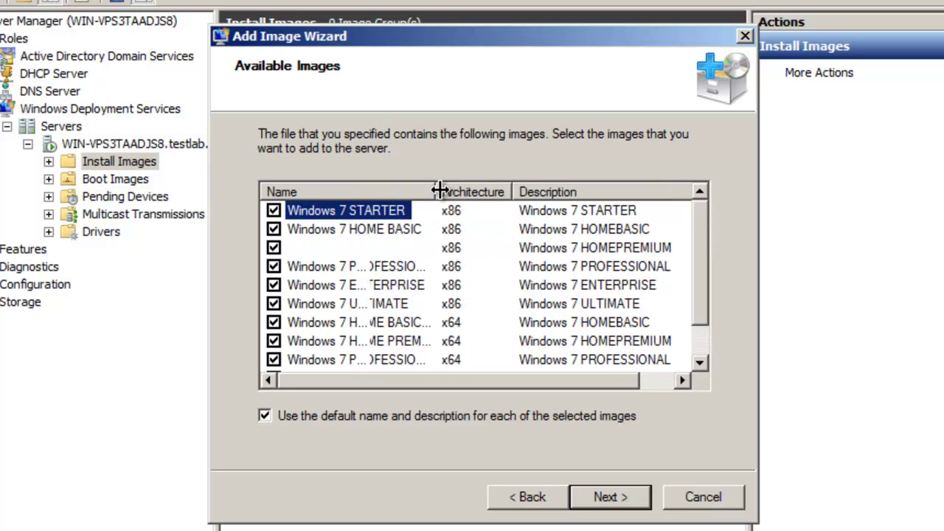
pyautogui.click(404, 232)
pyautogui.scroll(-1, 482, 222)
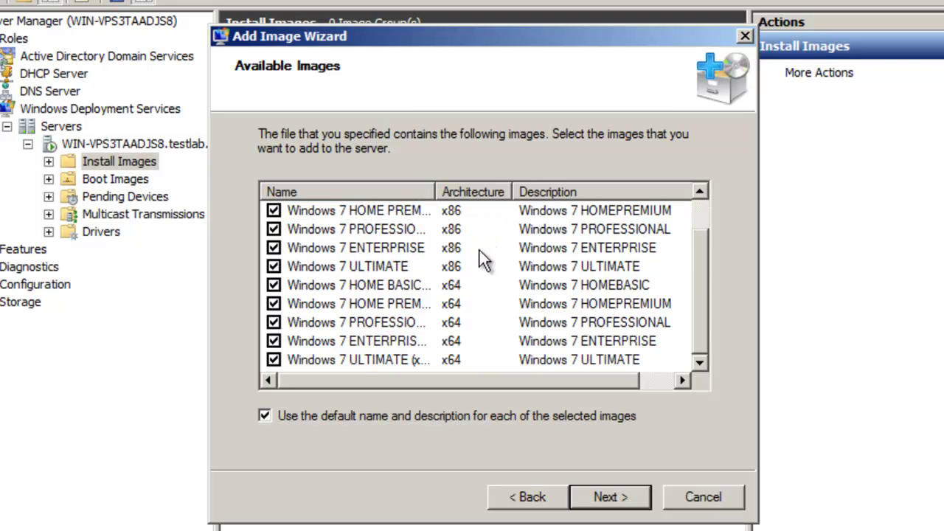
pyautogui.click(369, 303)
pyautogui.scroll(1, 435, 285)
pyautogui.click(410, 267)
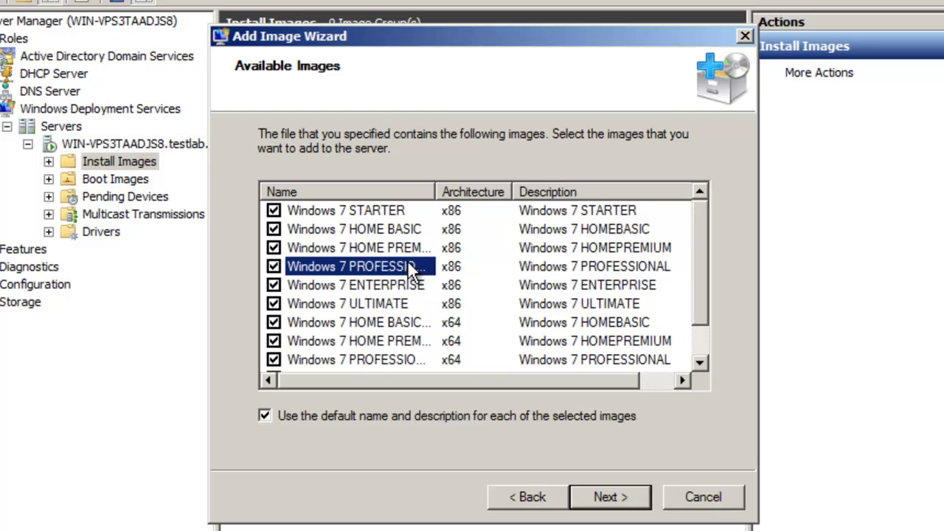
pyautogui.scroll(-1, 411, 247)
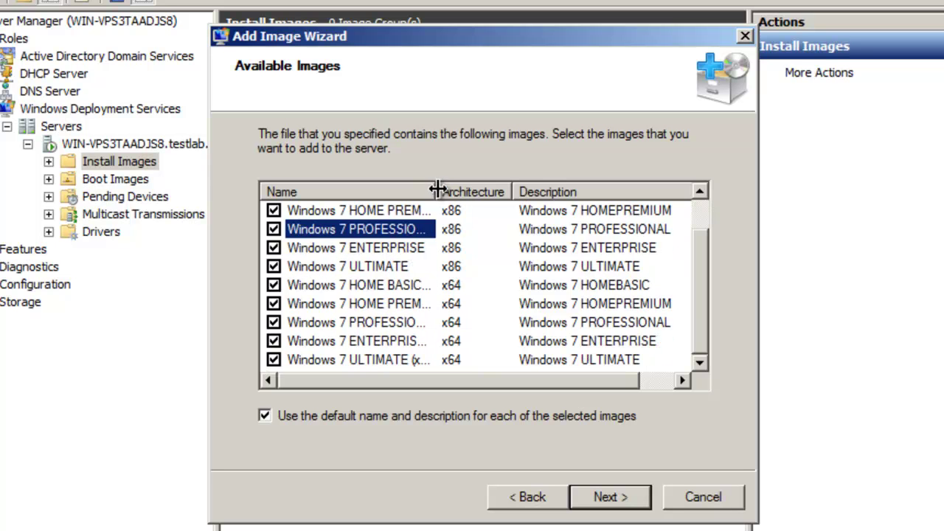
pyautogui.moveTo(438, 187)
pyautogui.mouseDown()
pyautogui.moveTo(512, 186)
pyautogui.moveTo(441, 192)
pyautogui.mouseUp()
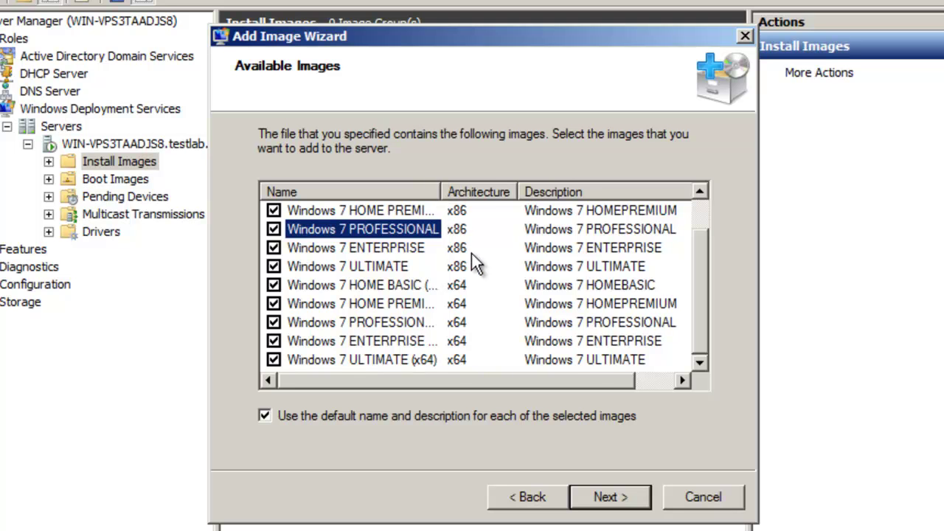
pyautogui.scroll(1, 435, 295)
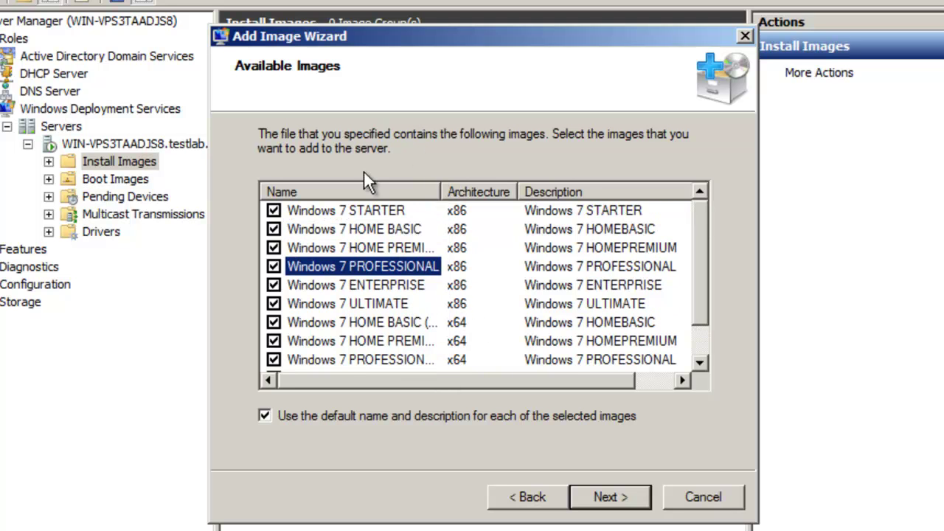
pyautogui.scroll(-1, 369, 236)
pyautogui.scroll(1, 326, 251)
pyautogui.scroll(-1, 416, 307)
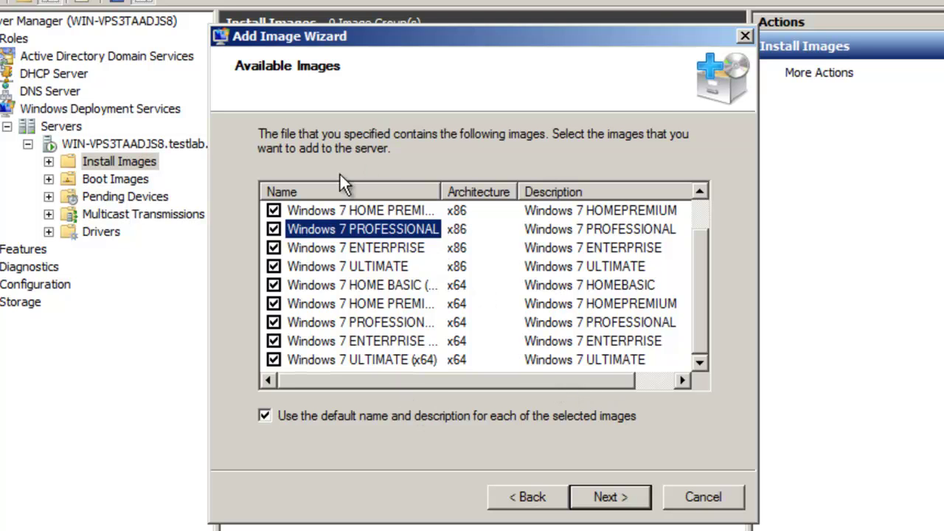
# - Review the HOME PREMIUM, PROFESSIONAL and ENTERPRISE x86 images and continue to Summary
pyautogui.click(392, 210)
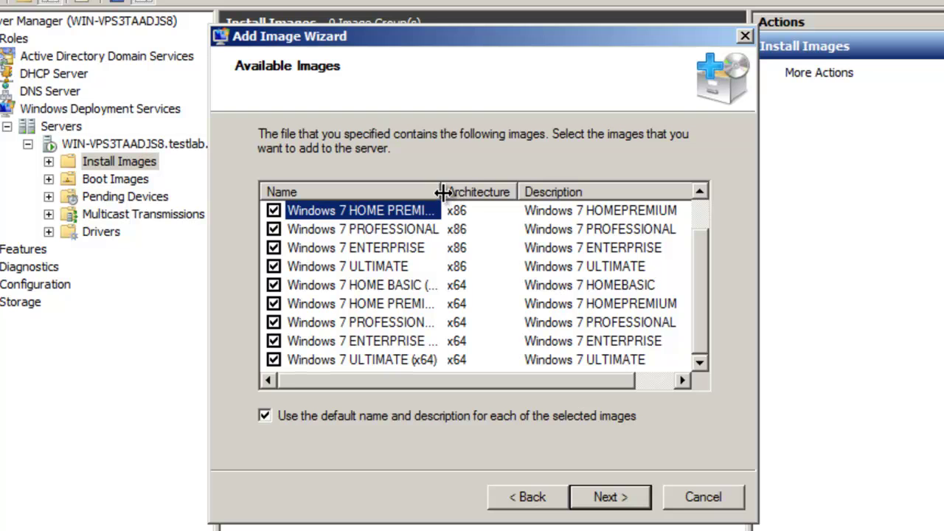
pyautogui.moveTo(442, 191)
pyautogui.mouseDown()
pyautogui.moveTo(468, 192)
pyautogui.moveTo(439, 192)
pyautogui.moveTo(452, 192)
pyautogui.mouseUp()
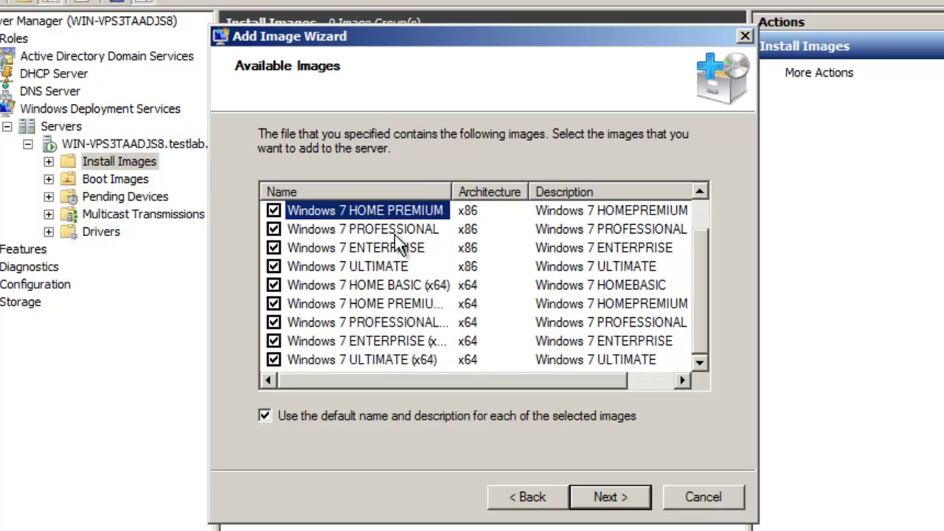
pyautogui.click(372, 227)
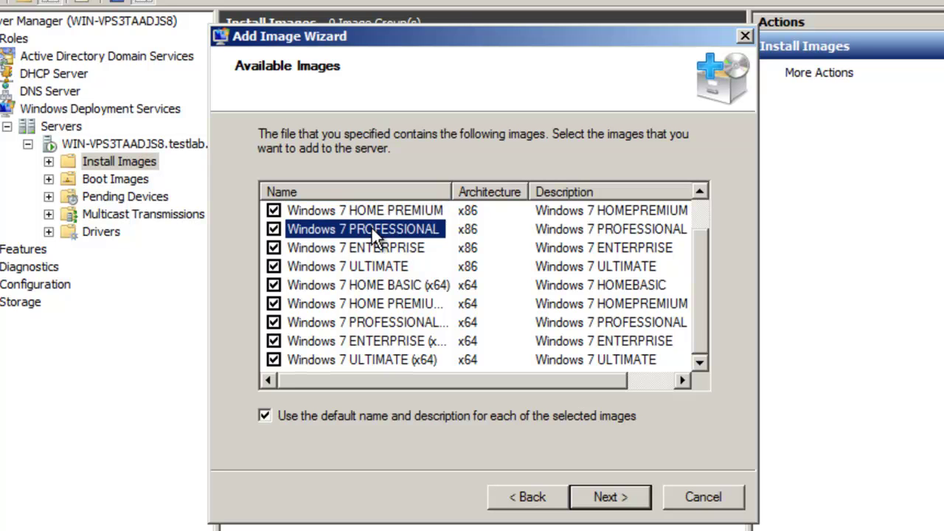
pyautogui.click(384, 249)
pyautogui.click(609, 499)
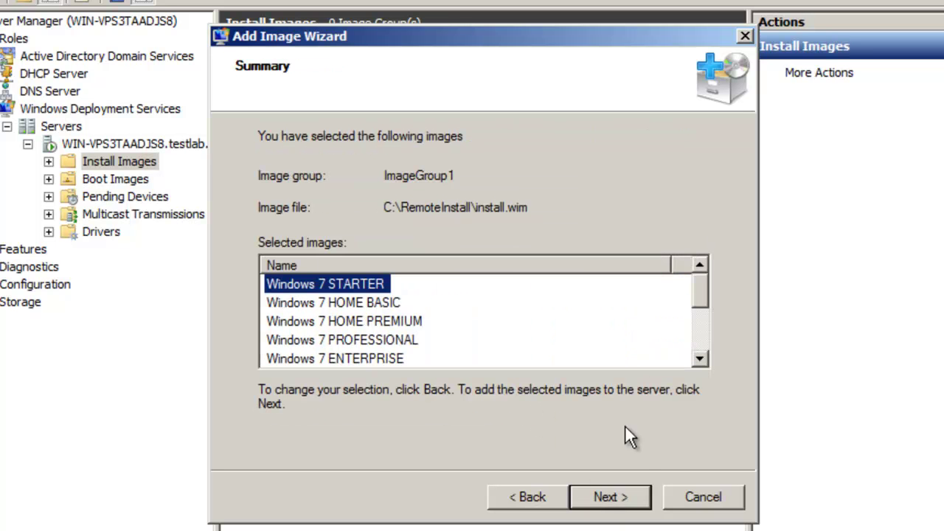
# - Confirm the Summary page so the wizard begins adding the Windows 7 images
pyautogui.click(639, 500)
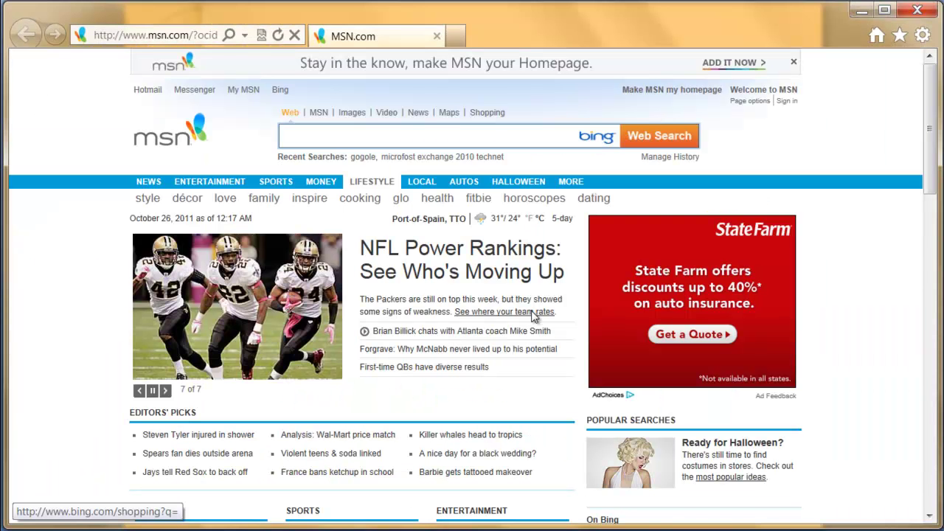
# - Load virtualbox.org in Internet Explorer in place of the MSN home page
pyautogui.click(214, 35)
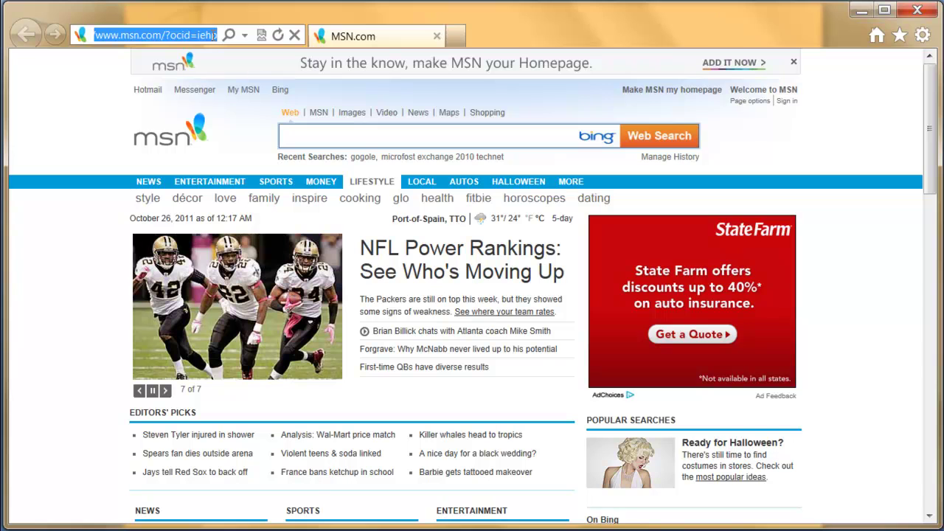
pyautogui.write('virtualbox.org')
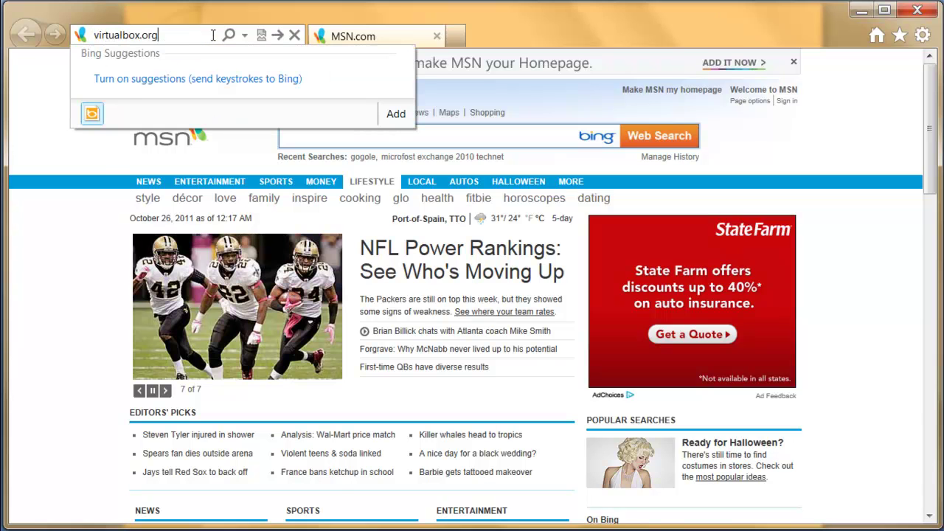
pyautogui.press('Return')
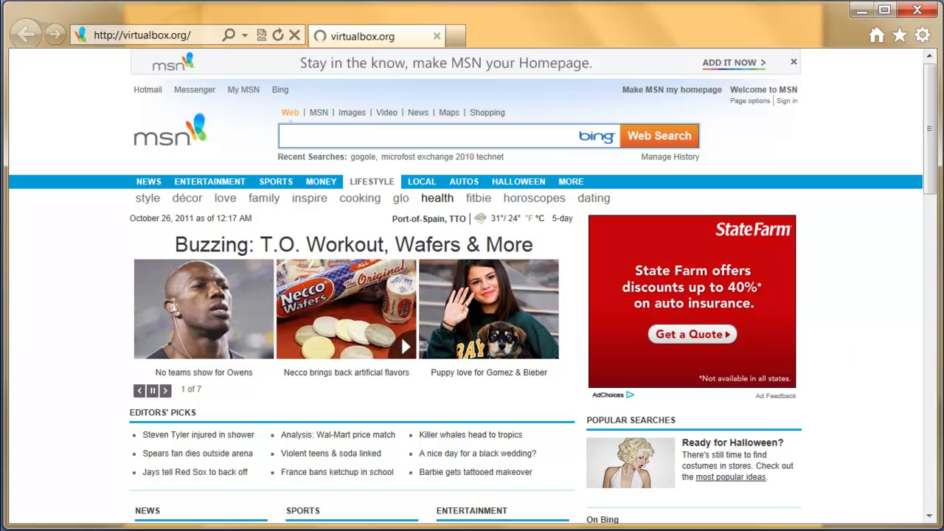
# - Confirm in About VirtualBox that the version is 4.1.2 r73507, then return to the browser
pyautogui.moveTo(588, 530)
pyautogui.click(680, 496)
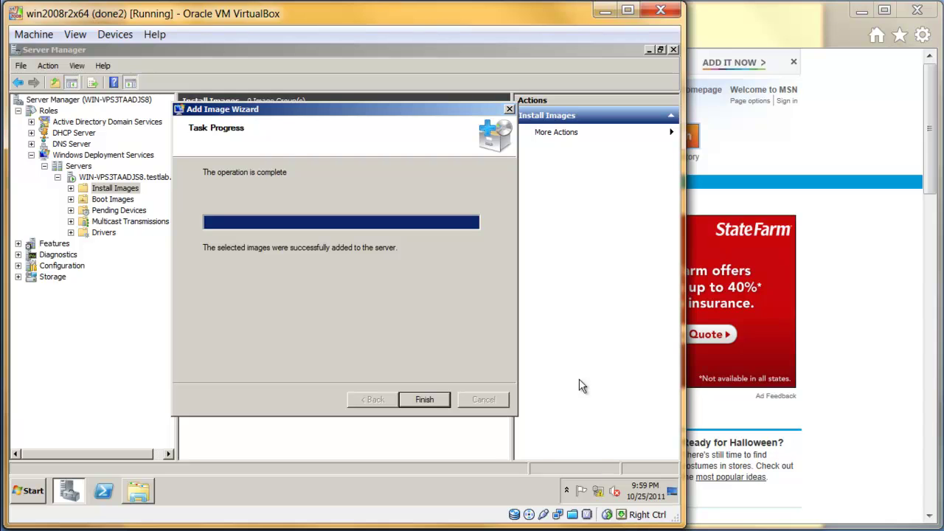
pyautogui.click(148, 35)
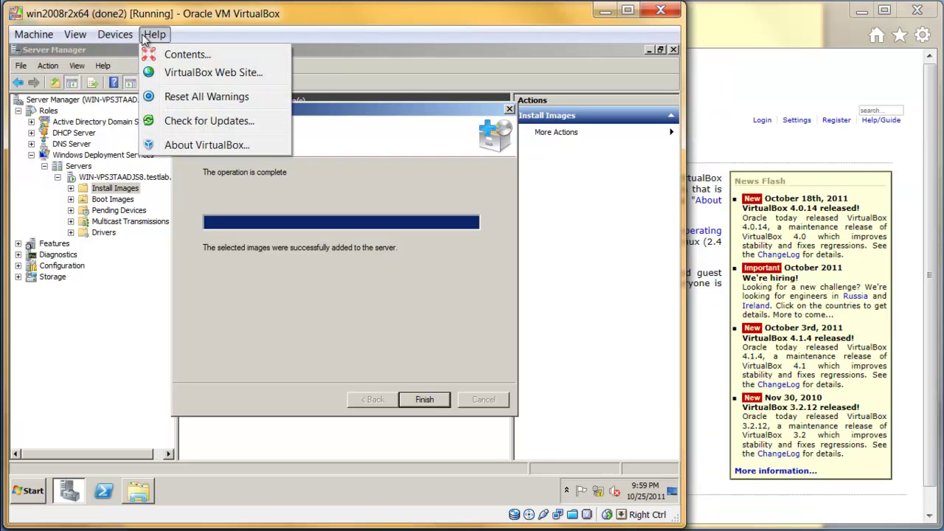
pyautogui.click(185, 145)
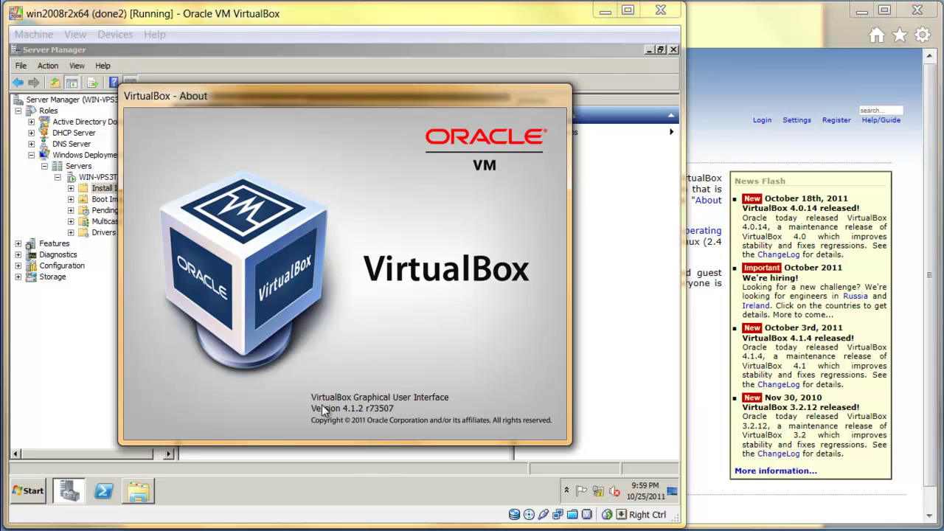
pyautogui.click(321, 411)
pyautogui.click(155, 34)
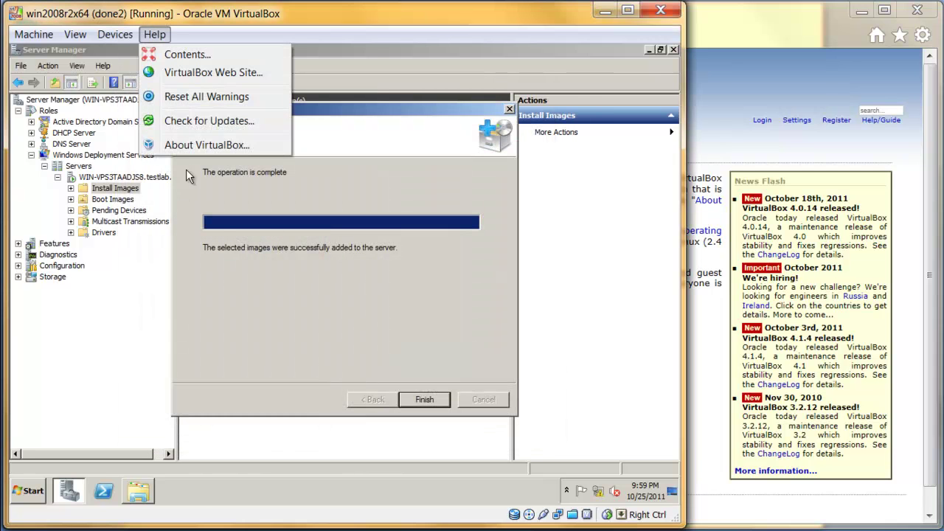
pyautogui.click(188, 145)
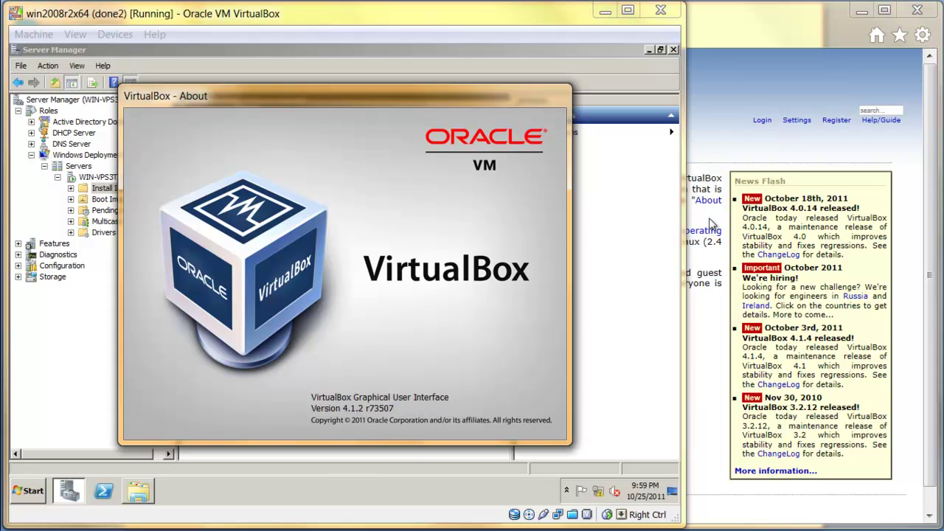
pyautogui.click(702, 363)
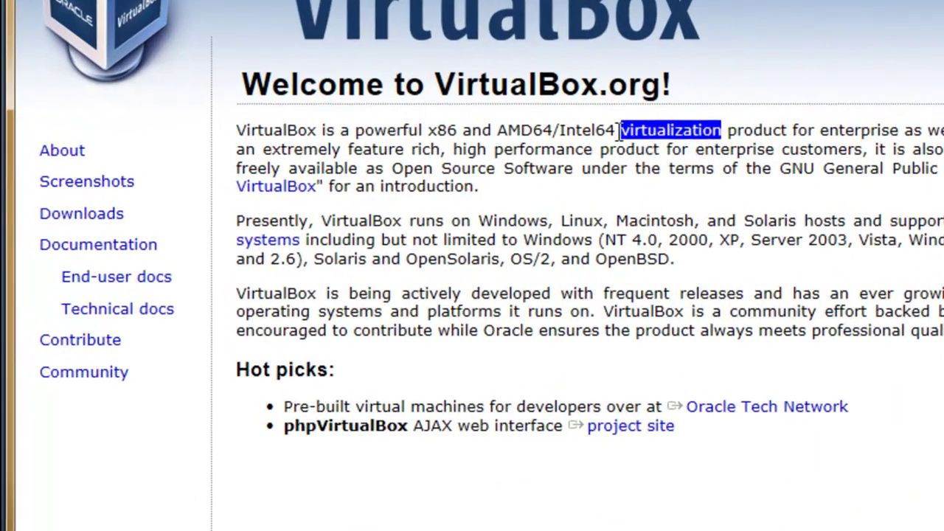
# - Go from the VirtualBox Downloads page to the older builds page
pyautogui.click(44, 224)
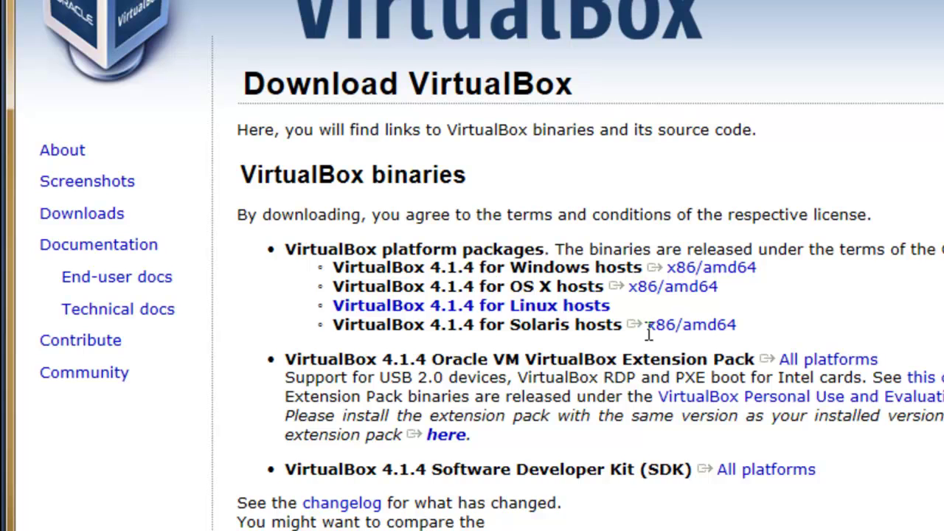
pyautogui.moveTo(535, 361); pyautogui.dragTo(758, 361)
pyautogui.click(790, 512)
pyautogui.scroll(-1, 795, 515)
pyautogui.scroll(-6, 794, 515)
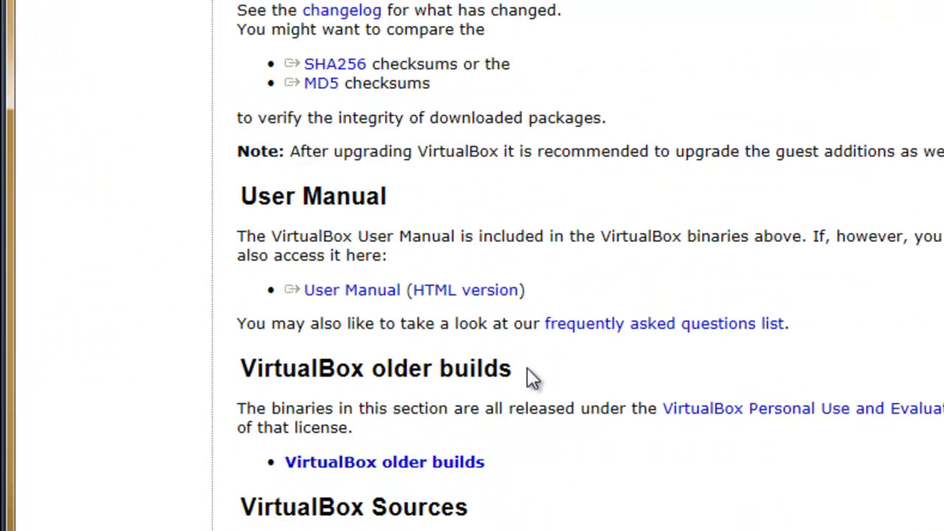
pyautogui.click(441, 463)
# - Open the VirtualBox 4.1 builds and download the 4.1.2 Extension Pack for all platforms
pyautogui.click(385, 134)
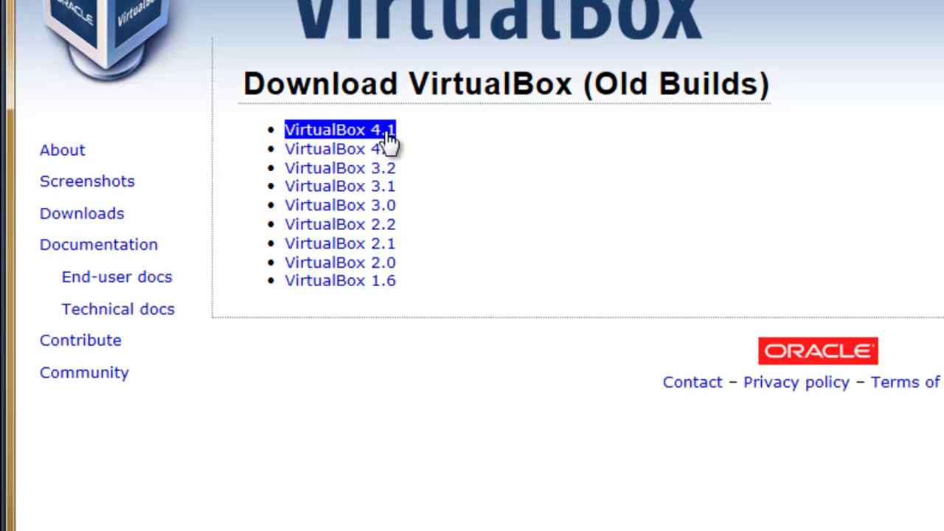
pyautogui.click(383, 138)
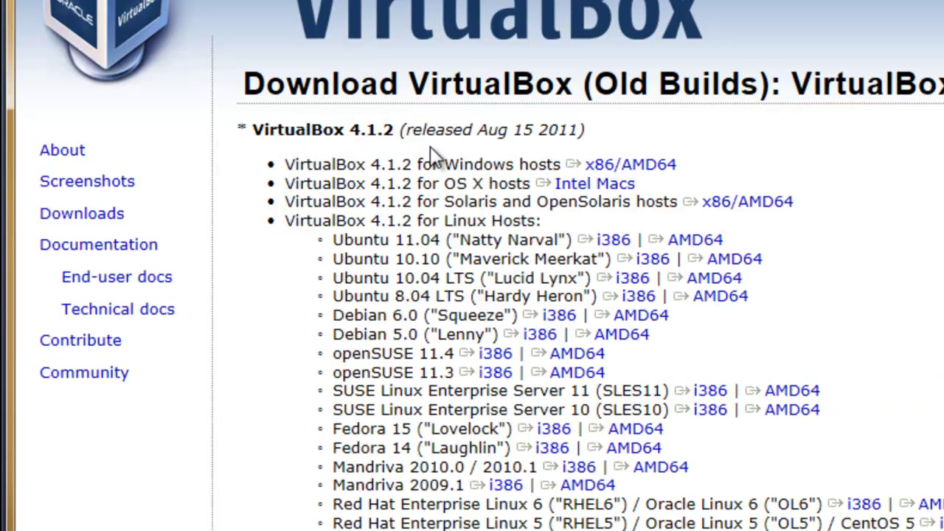
pyautogui.scroll(-7, 436, 155)
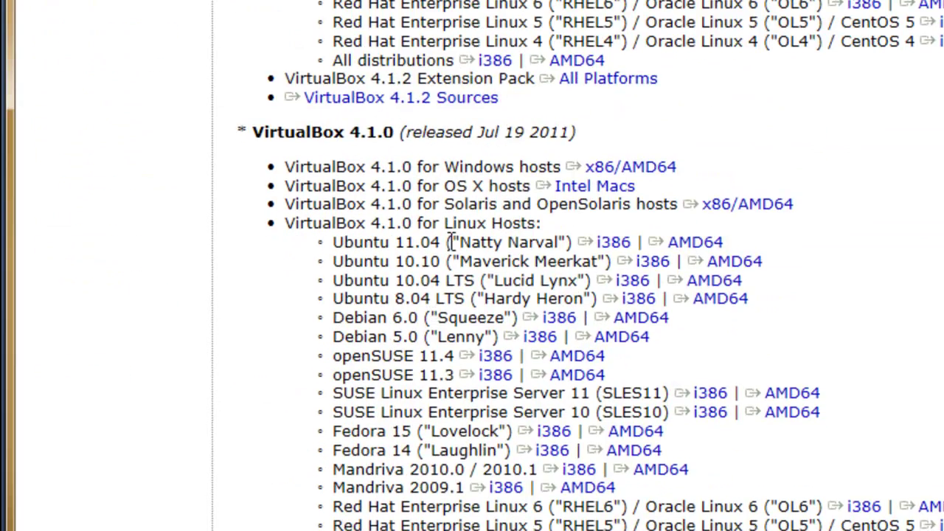
pyautogui.scroll(7, 451, 242)
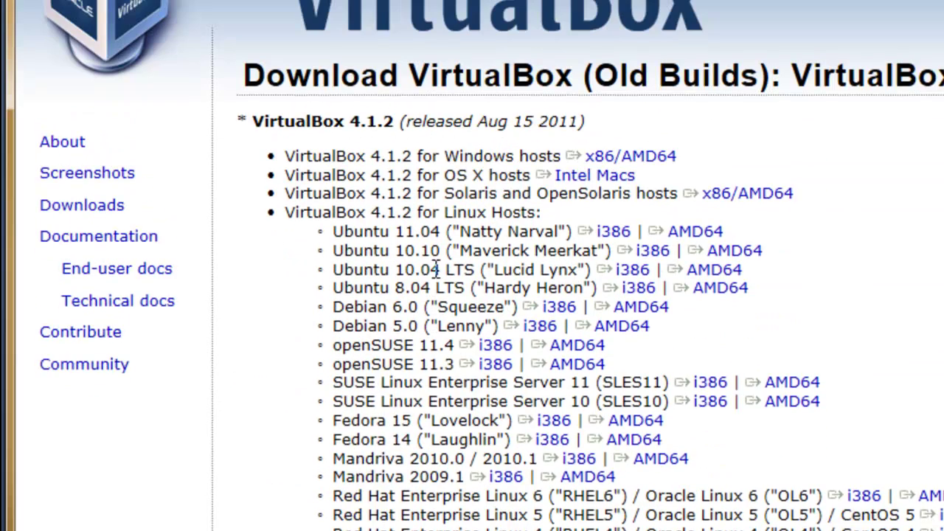
pyautogui.click(863, 295)
pyautogui.moveTo(351, 121); pyautogui.dragTo(394, 122)
pyautogui.moveTo(335, 105); pyautogui.dragTo(330, 103)
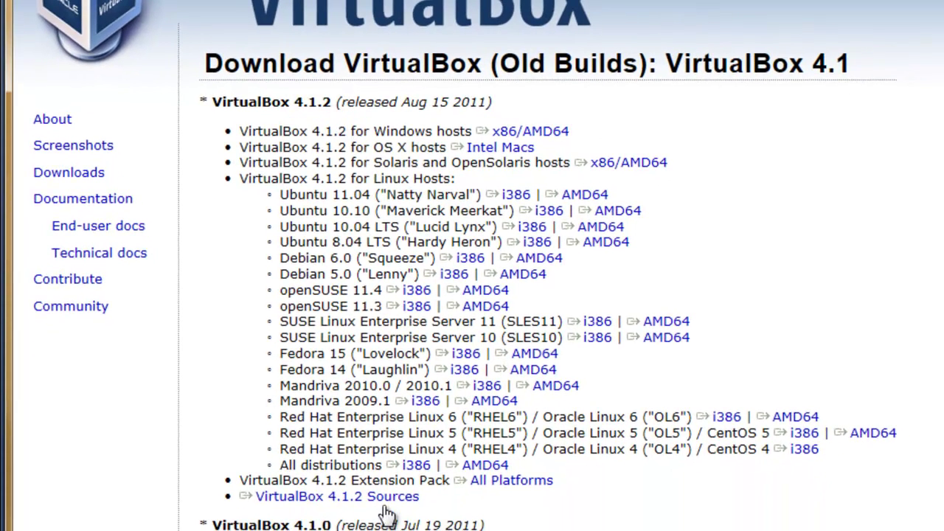
pyautogui.doubleClick(391, 482)
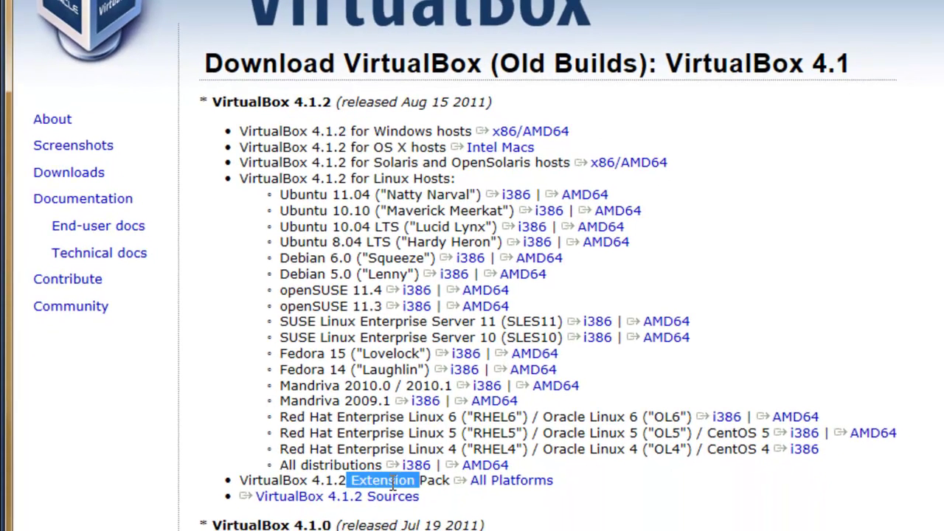
pyautogui.moveTo(393, 484); pyautogui.dragTo(452, 483)
pyautogui.press('Return')
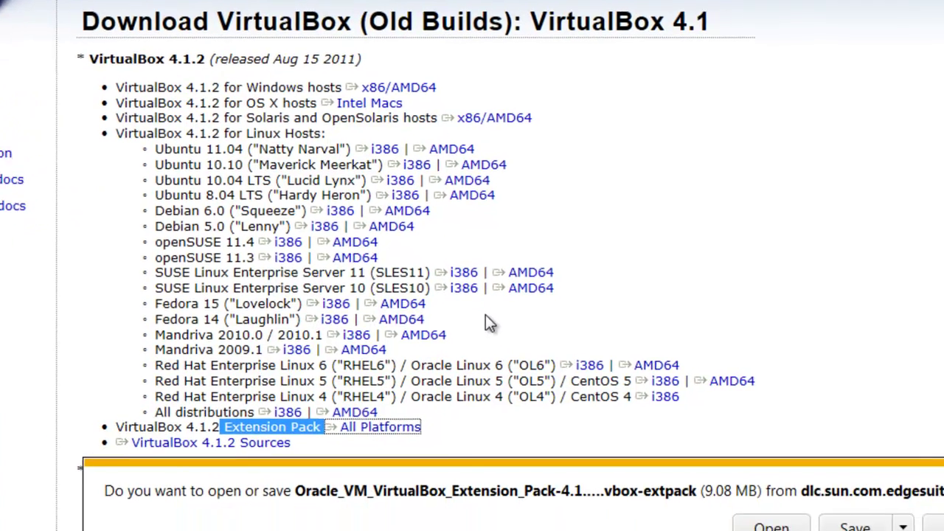